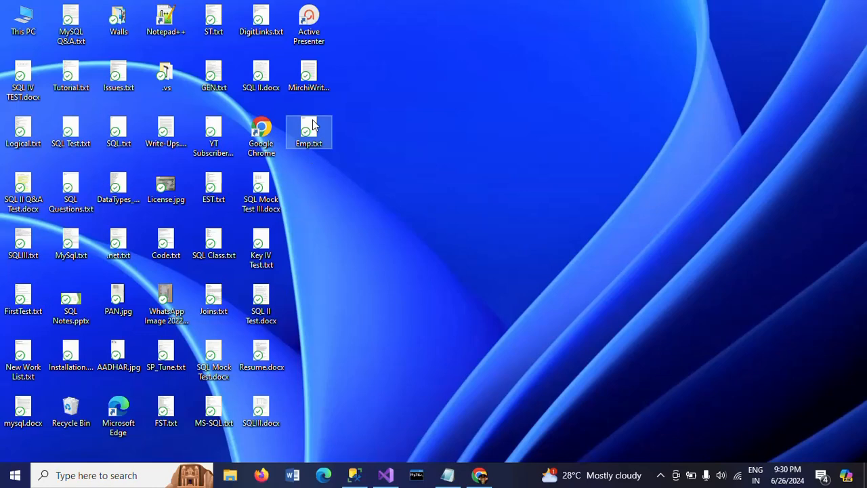
Open Emp.txt from the desktop and examine how its header and data rows are delimited.
{"action": "double_click", "coordinate": [313, 124]}
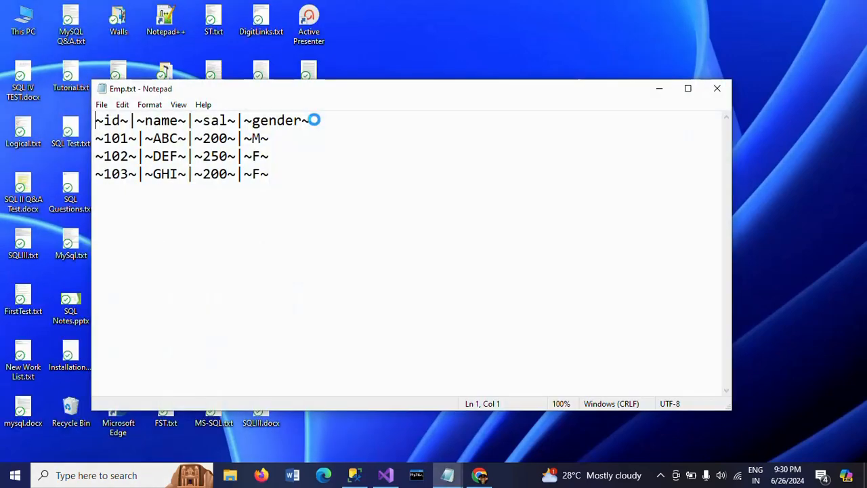
{"action": "left_click", "coordinate": [687, 87]}
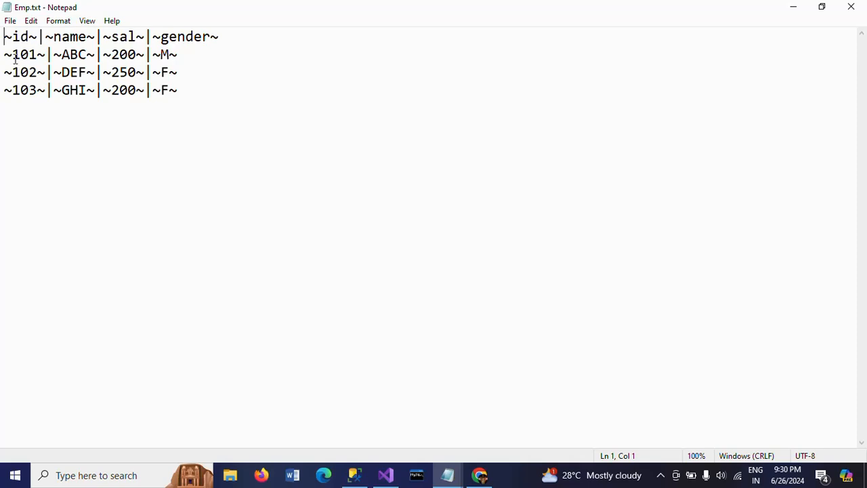
{"action": "left_click_drag", "start_coordinate": [12, 54], "coordinate": [28, 72]}
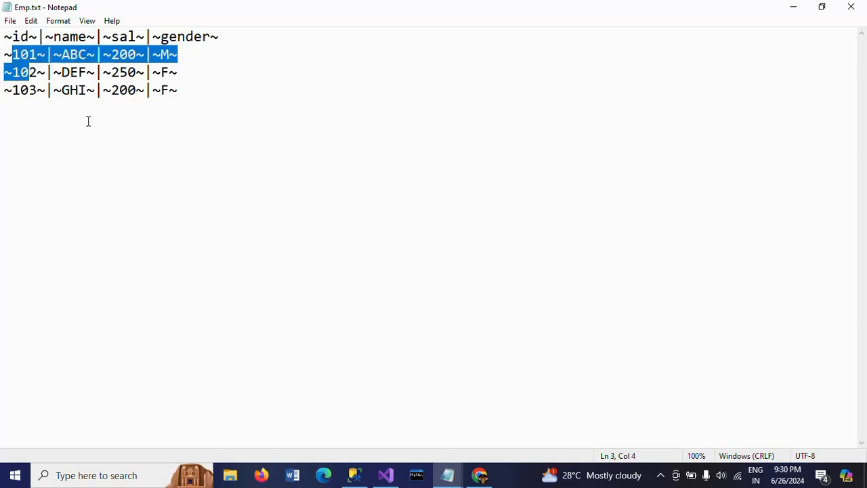
{"action": "left_click", "coordinate": [237, 118]}
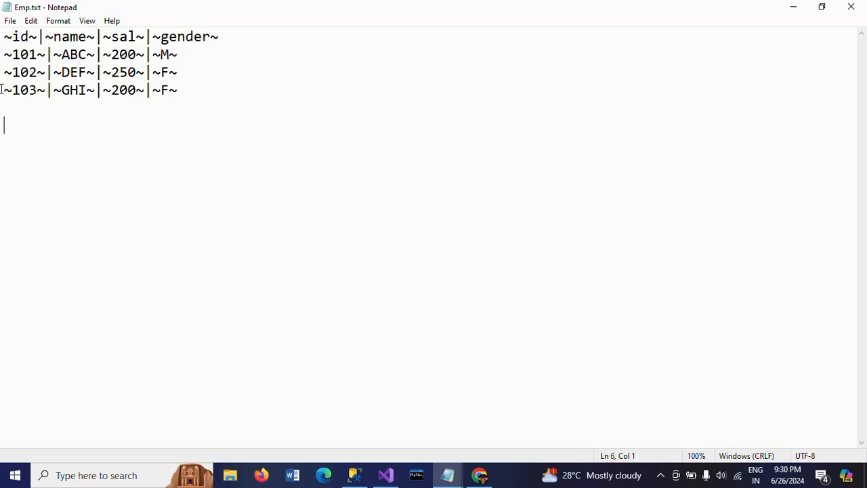
{"action": "left_click", "coordinate": [222, 102]}
{"action": "left_click", "coordinate": [227, 94]}
{"action": "left_click", "coordinate": [447, 476]}
Switch to Visual Studio and add a Data Flow Task to the control flow of Package4.dtsx.
{"action": "left_click", "coordinate": [386, 475]}
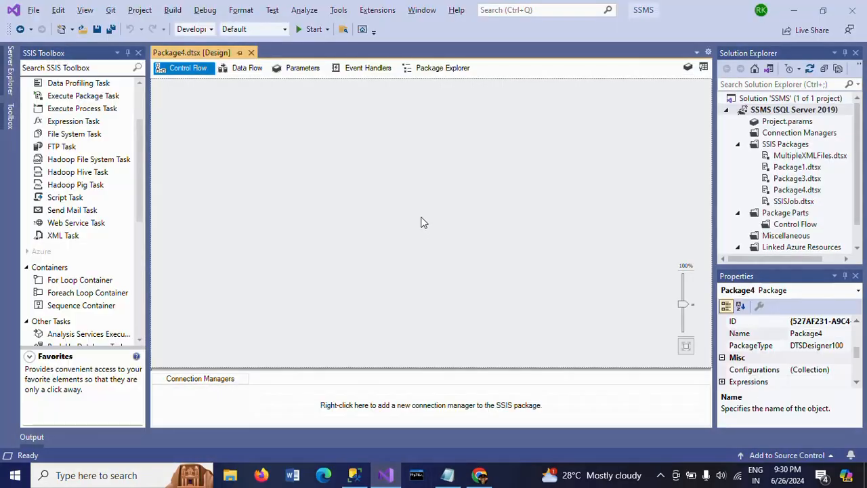
{"action": "scroll", "coordinate": [68, 97], "scroll_direction": "up", "scroll_amount": 3}
{"action": "left_click_drag", "start_coordinate": [67, 97], "coordinate": [350, 139]}
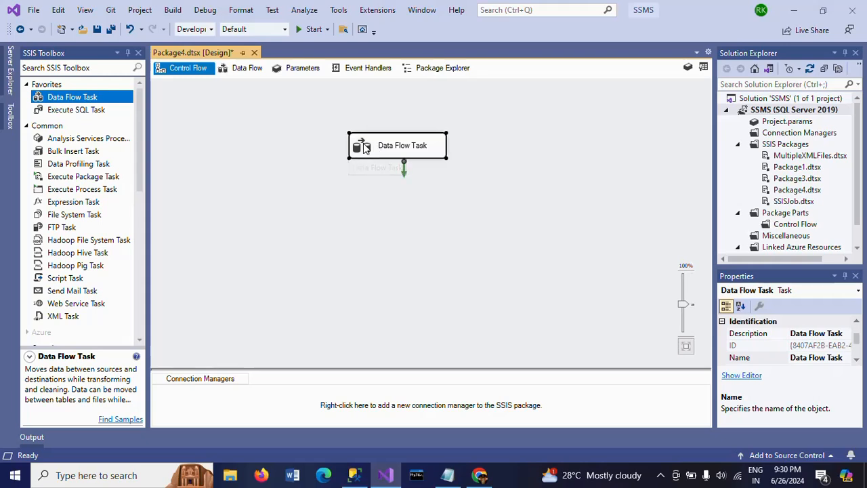
Open the Data Flow Task and add a Flat File Source to its data flow.
{"action": "double_click", "coordinate": [364, 148]}
{"action": "scroll", "coordinate": [142, 309], "scroll_direction": "down", "scroll_amount": 8}
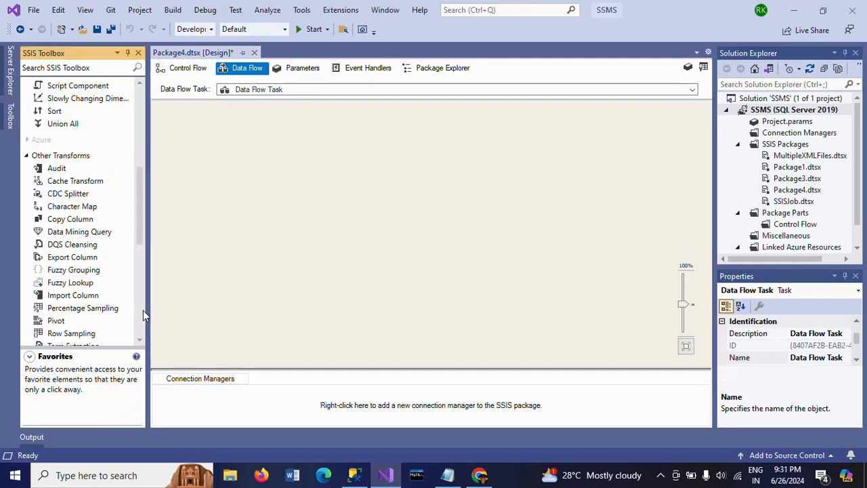
{"action": "scroll", "coordinate": [143, 310], "scroll_direction": "down", "scroll_amount": 7}
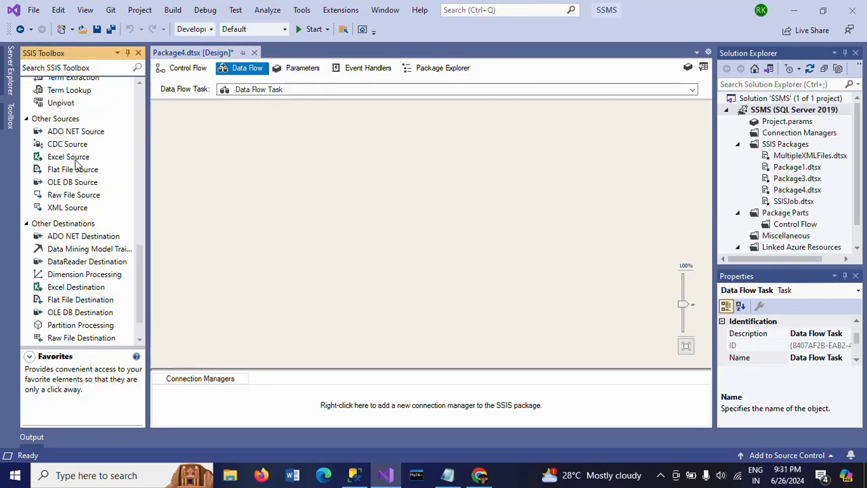
{"action": "left_click_drag", "start_coordinate": [73, 170], "coordinate": [330, 126]}
Create a new flat file connection manager for the Flat File Source, using Emp.txt from the Desktop folder.
{"action": "double_click", "coordinate": [354, 140]}
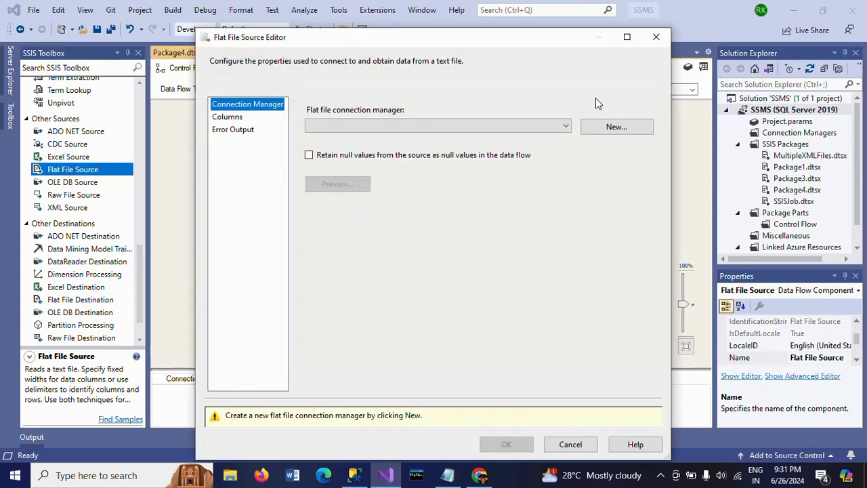
{"action": "left_click", "coordinate": [624, 128]}
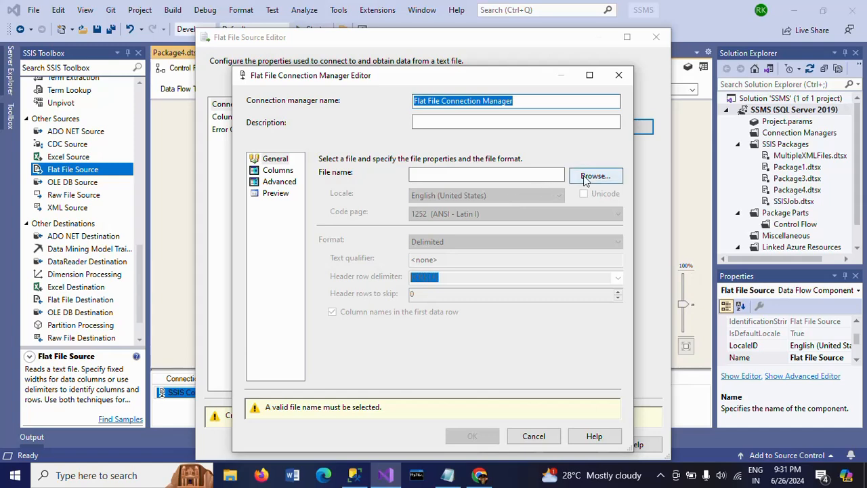
{"action": "left_click", "coordinate": [585, 177]}
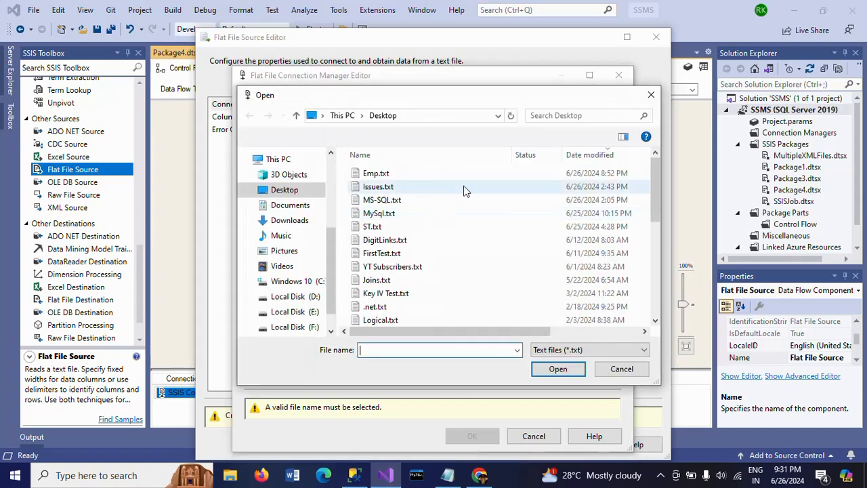
{"action": "left_click", "coordinate": [376, 173]}
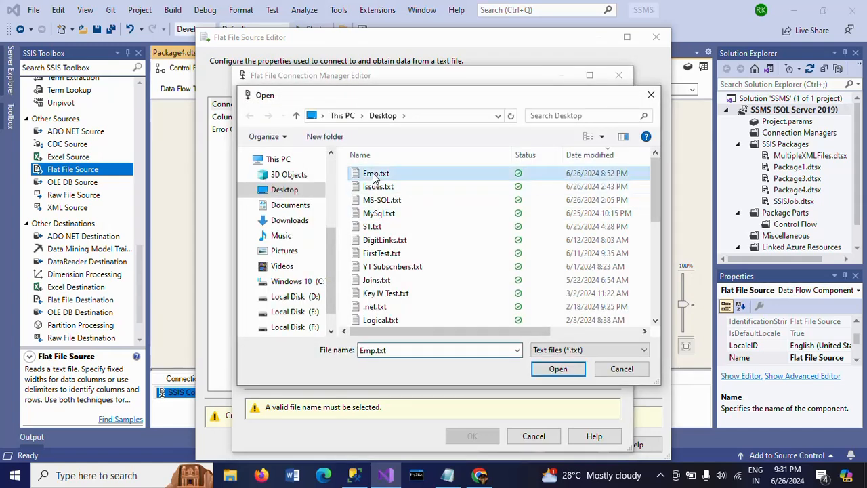
{"action": "left_click", "coordinate": [558, 370]}
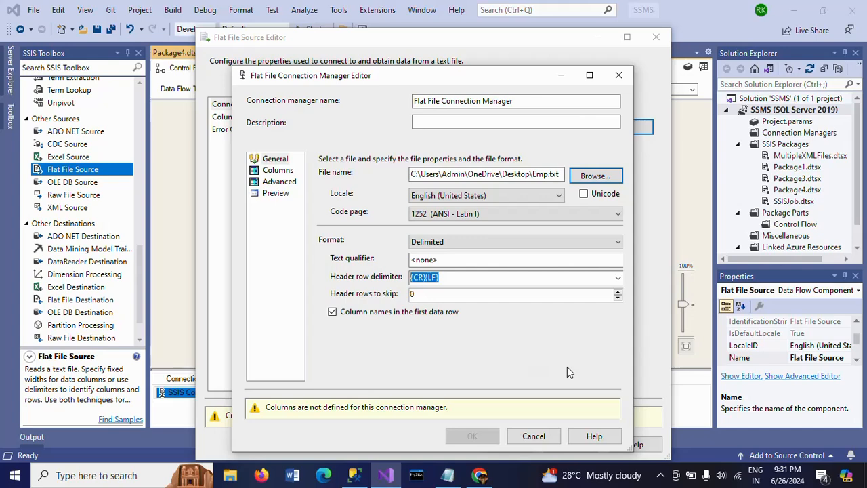
Set the connection manager's column delimiter to ~|~.
{"action": "left_click", "coordinate": [278, 171]}
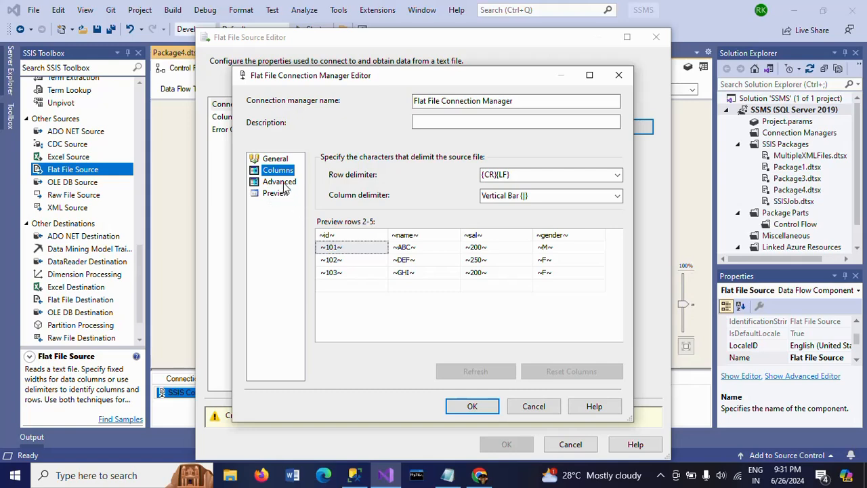
{"action": "left_click", "coordinate": [590, 196]}
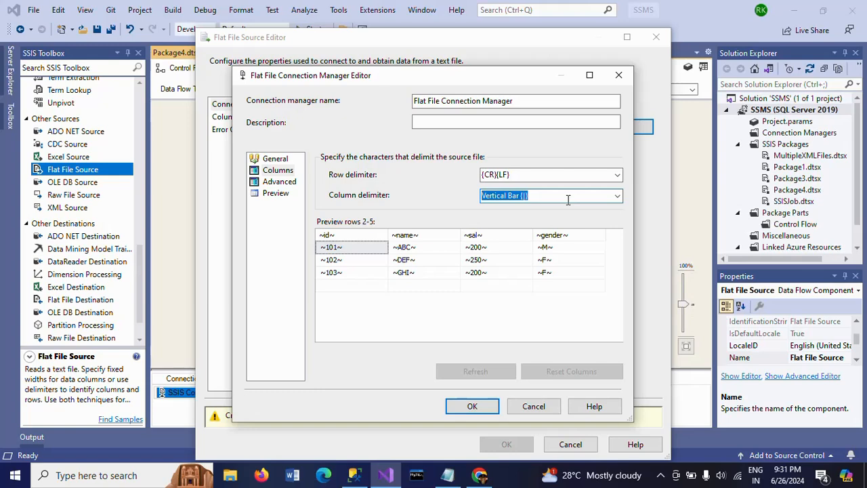
{"action": "type", "text": "~"}
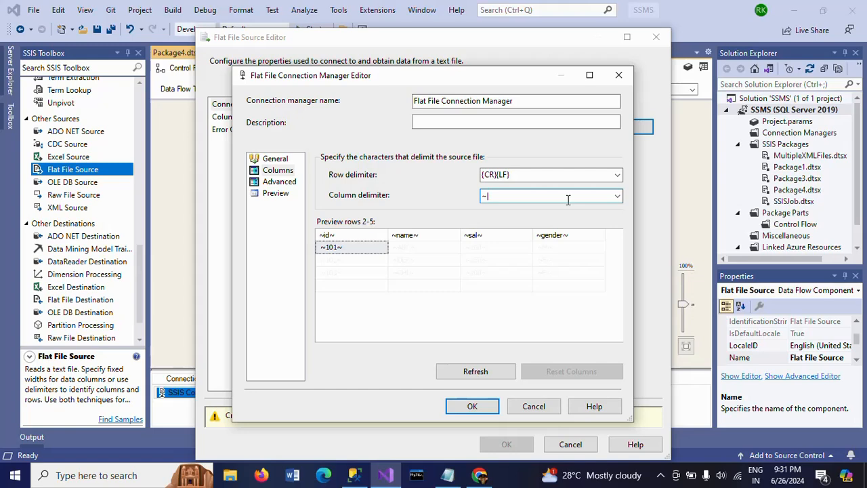
{"action": "type", "text": "|~"}
Review the column properties and data preview, and confirm the connection manager and Flat File Source with all columns mapped.
{"action": "left_click", "coordinate": [281, 184]}
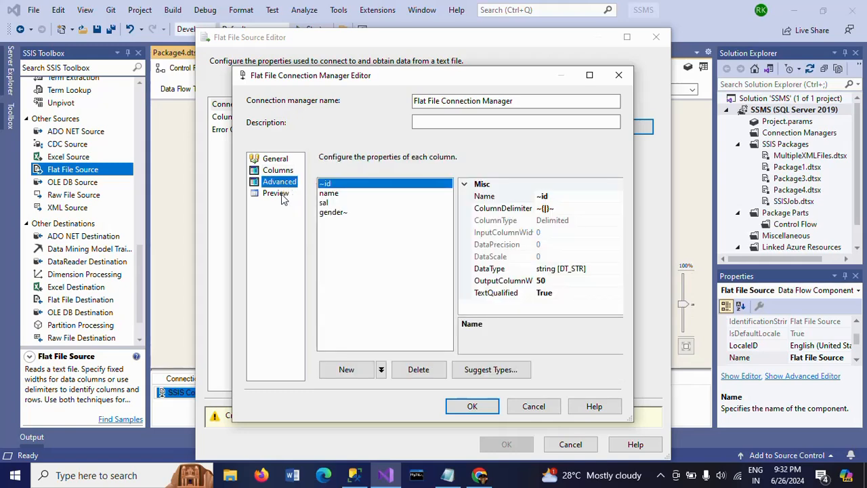
{"action": "left_click", "coordinate": [278, 194]}
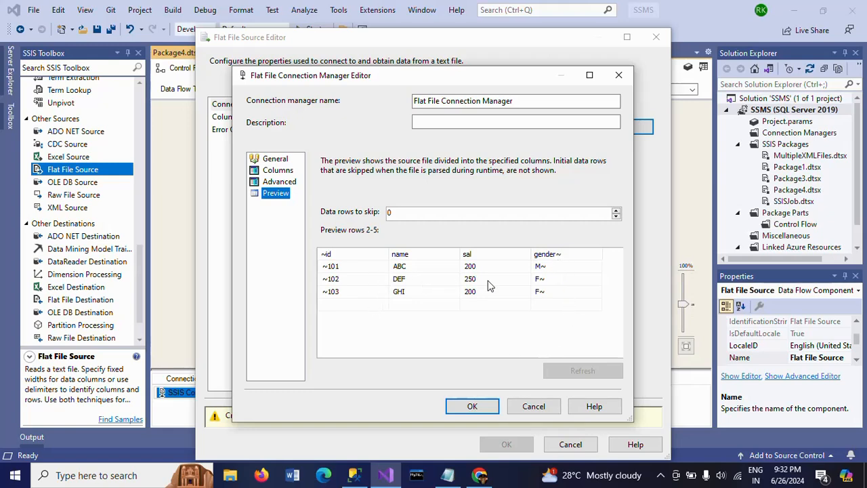
{"action": "left_click", "coordinate": [486, 404]}
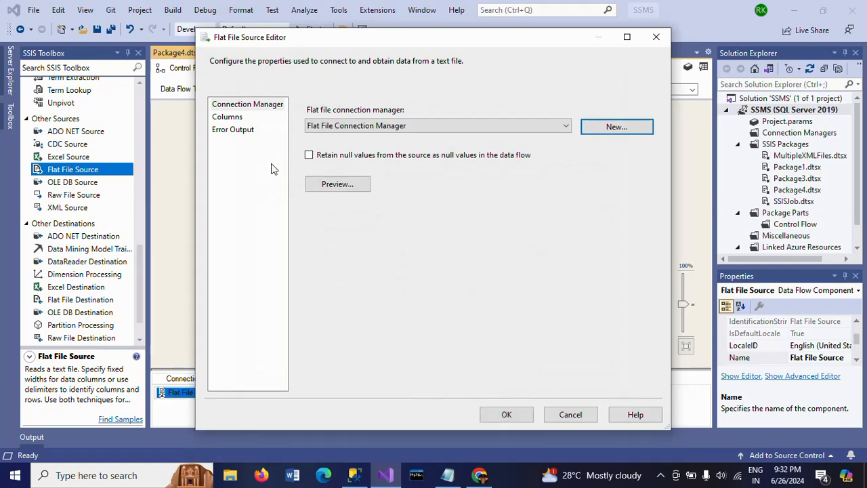
{"action": "left_click", "coordinate": [231, 117]}
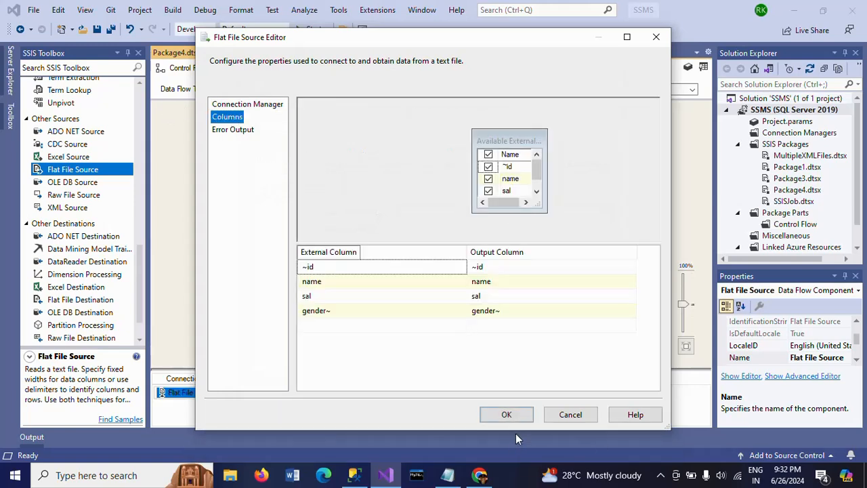
{"action": "left_click", "coordinate": [509, 414]}
Add a Derived Column transformation below the Flat File Source and connect the source's regular output to it.
{"action": "left_click", "coordinate": [510, 219]}
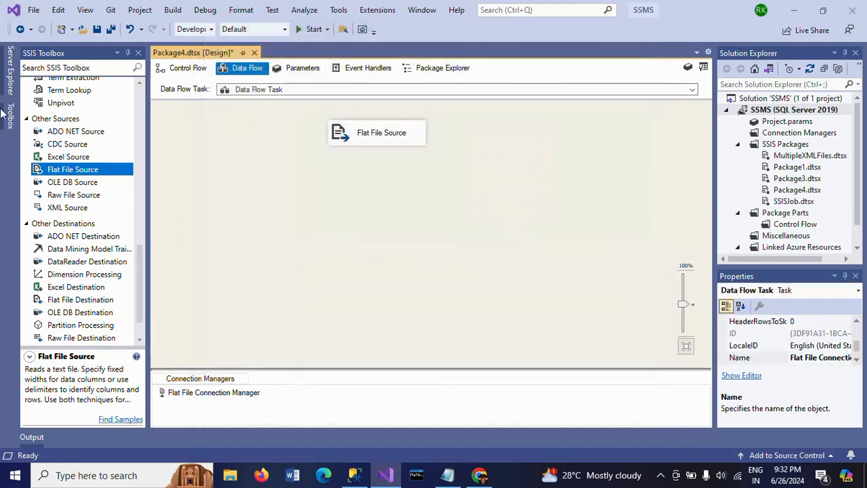
{"action": "left_click", "coordinate": [142, 144]}
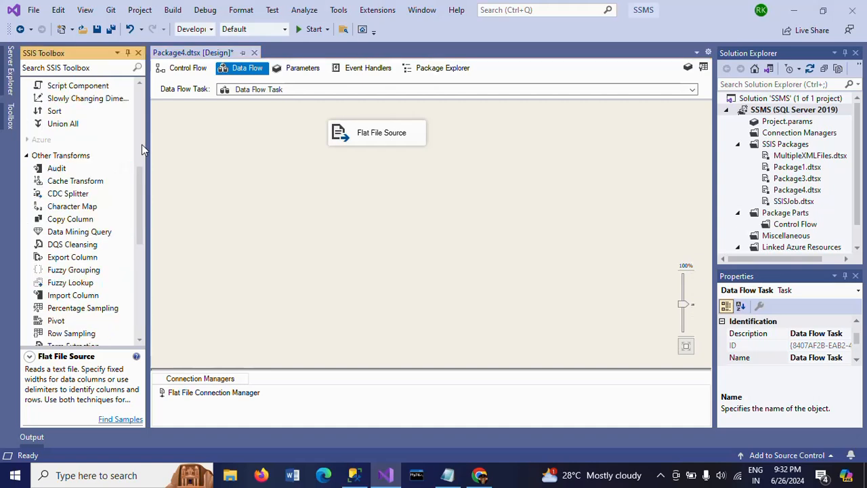
{"action": "left_click", "coordinate": [141, 139]}
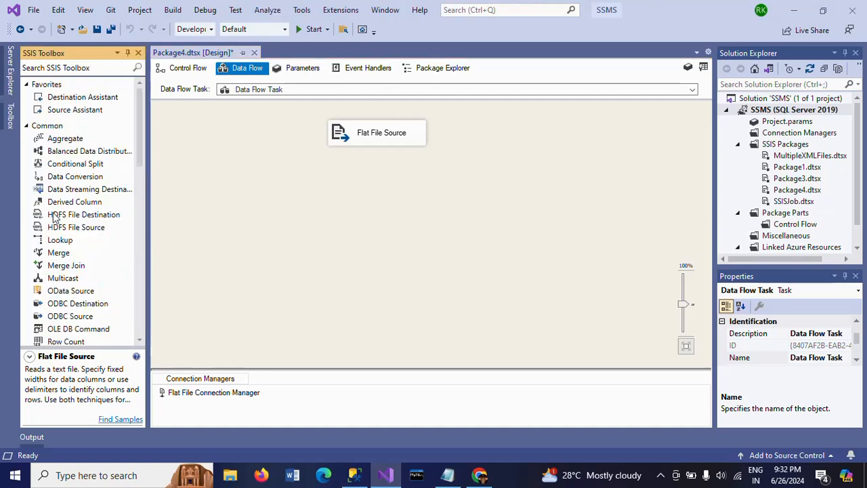
{"action": "left_click_drag", "start_coordinate": [66, 202], "coordinate": [377, 214]}
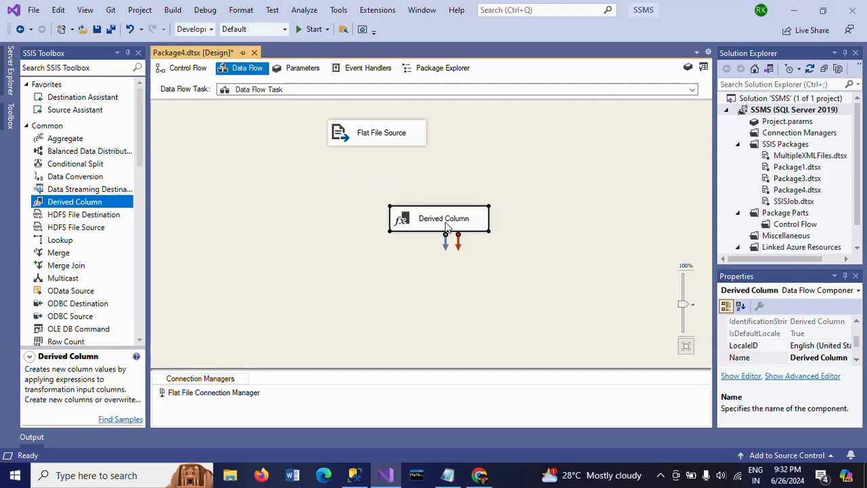
{"action": "left_click", "coordinate": [390, 142]}
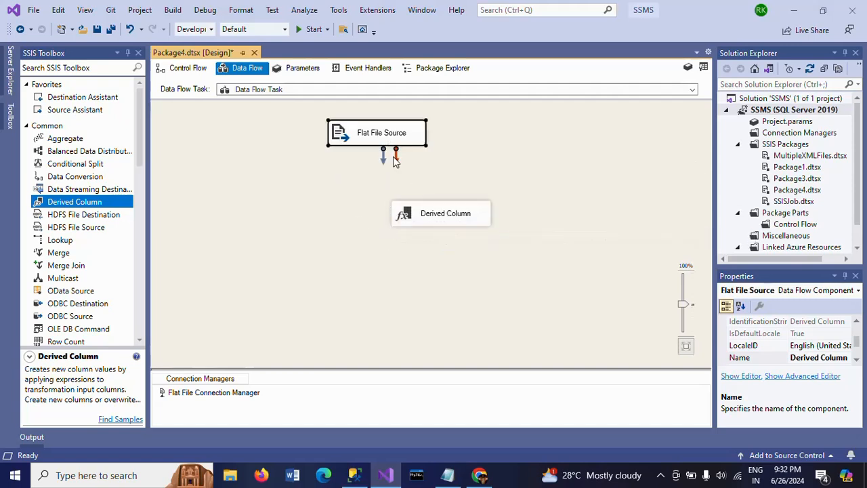
{"action": "left_click_drag", "start_coordinate": [385, 162], "coordinate": [441, 211]}
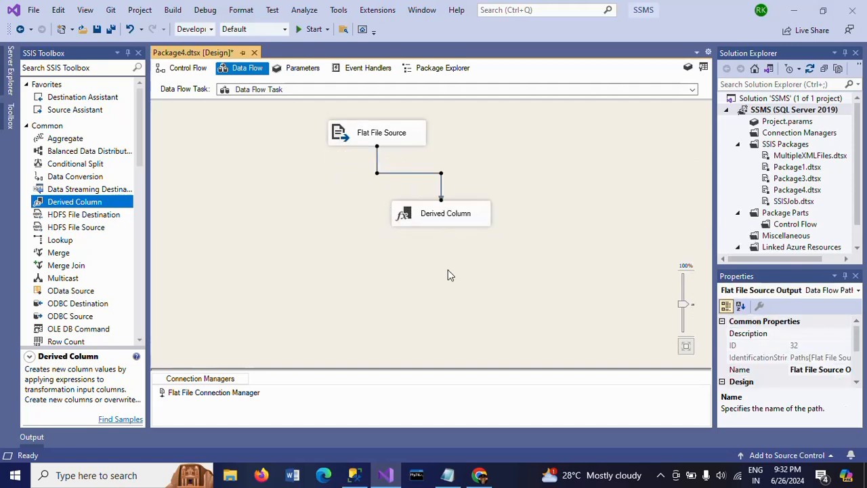
{"action": "left_click", "coordinate": [447, 270]}
In the Derived Column transformation, add the ~id column as an expression that replaces '~id', and rename the column to id.
{"action": "double_click", "coordinate": [418, 224]}
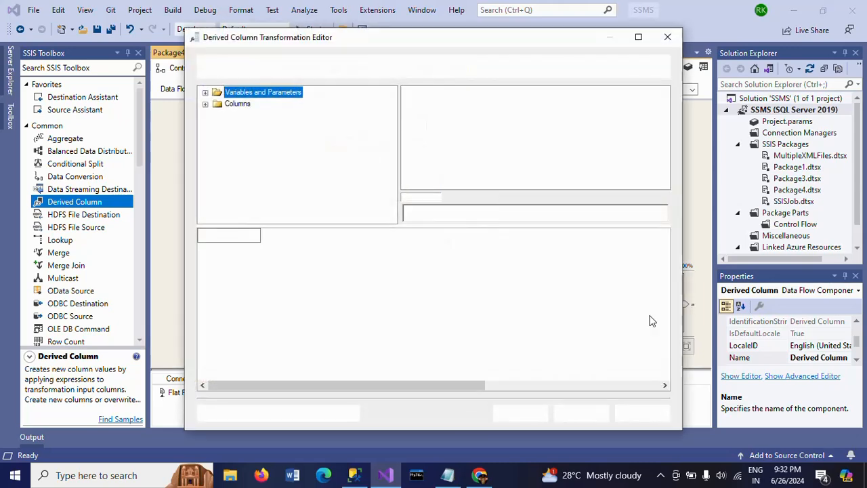
{"action": "left_click", "coordinate": [205, 105]}
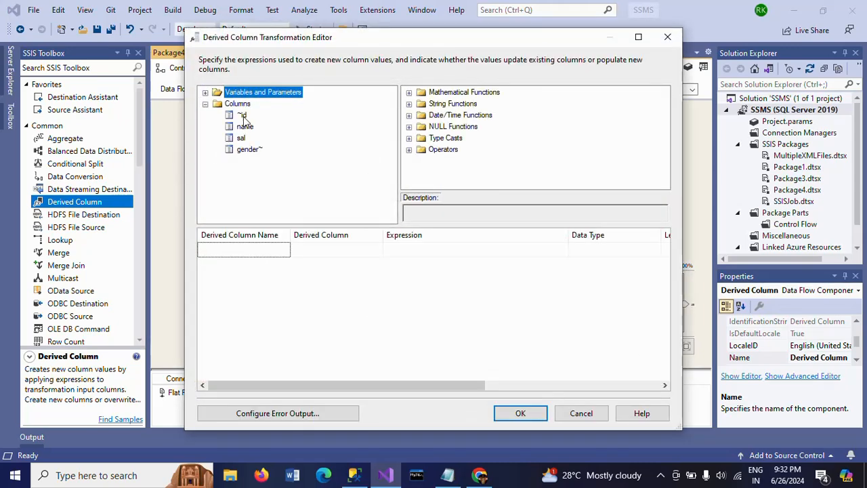
{"action": "left_click_drag", "start_coordinate": [244, 117], "coordinate": [415, 249]}
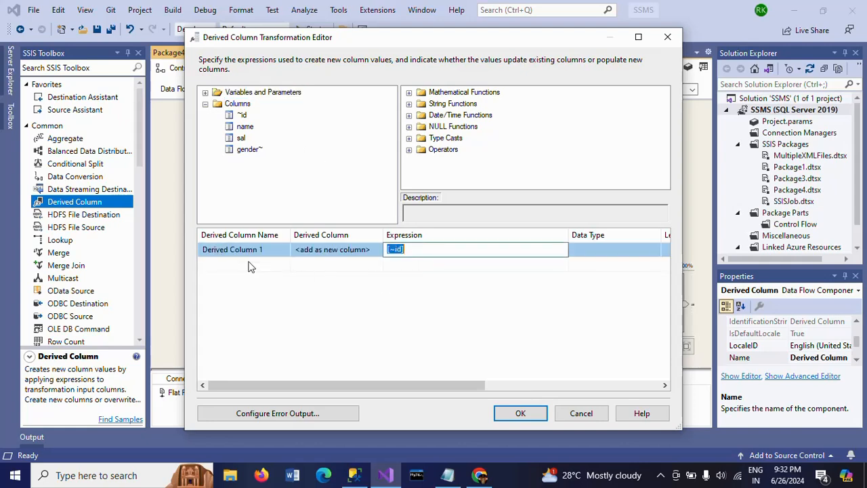
{"action": "left_click", "coordinate": [345, 252]}
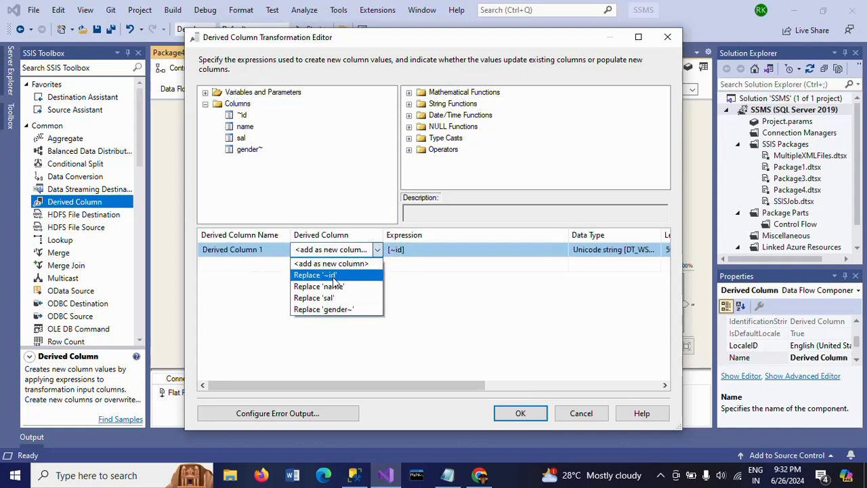
{"action": "left_click", "coordinate": [333, 277]}
{"action": "left_click", "coordinate": [210, 250]}
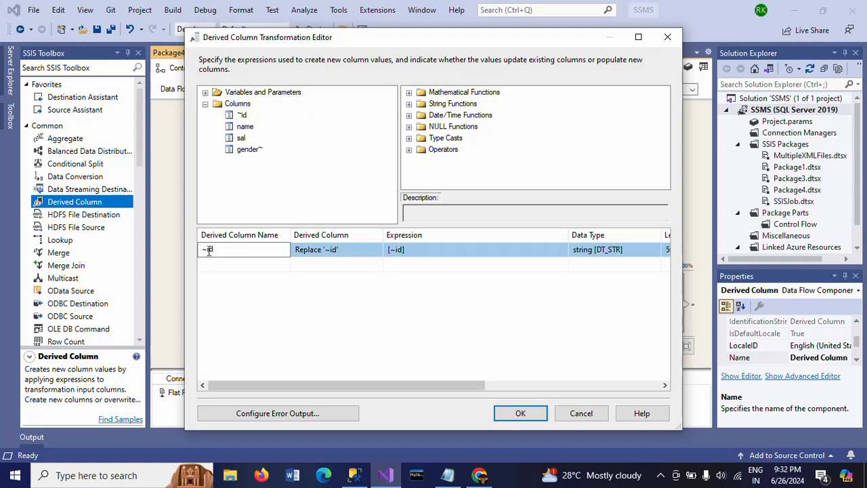
{"action": "key", "text": "BackSpace"}
Set the id column's expression to REPLACE(id,"~","").
{"action": "left_click", "coordinate": [424, 252]}
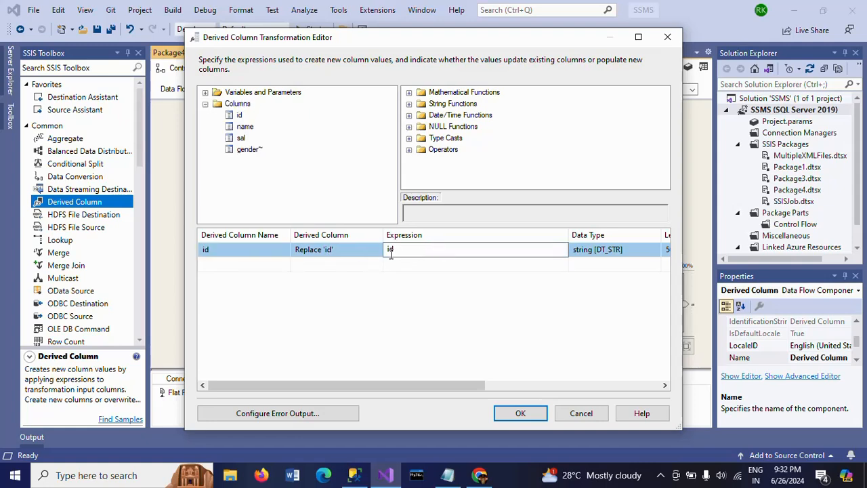
{"action": "type", "text": "REPLACE"}
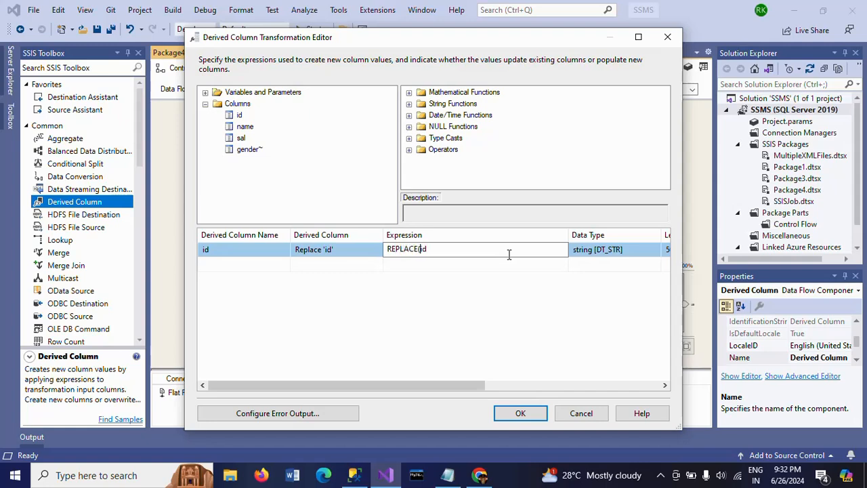
{"action": "type", "text": "(id,\"~\",\"\""}
Add the gender~ column as a derived column expression that replaces 'gender~', and rename the column to gender.
{"action": "left_click_drag", "start_coordinate": [248, 150], "coordinate": [411, 273]}
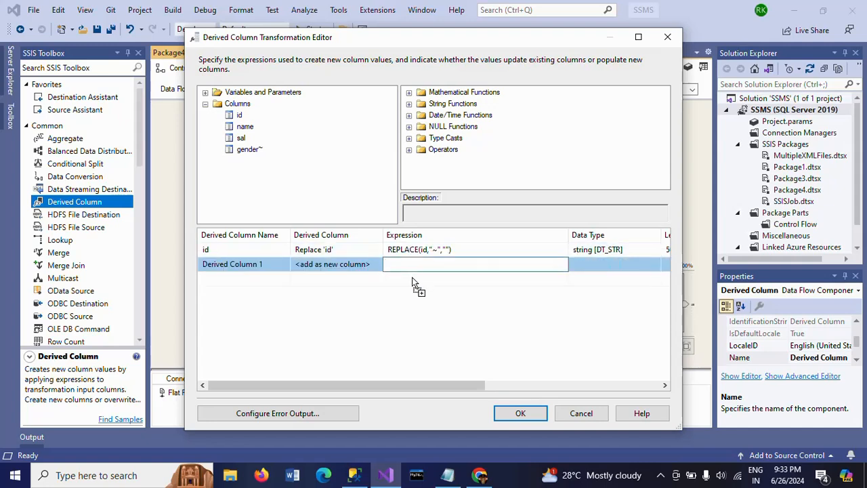
{"action": "left_click", "coordinate": [273, 263]}
{"action": "left_click", "coordinate": [378, 265]}
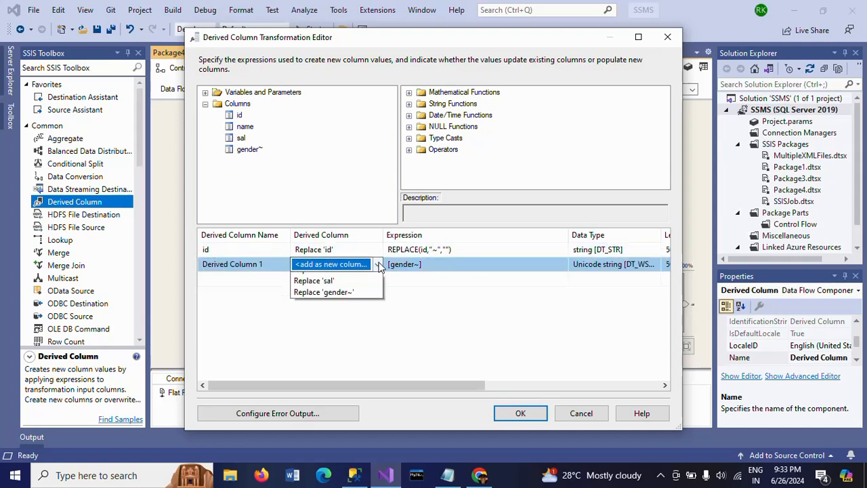
{"action": "left_click", "coordinate": [334, 314]}
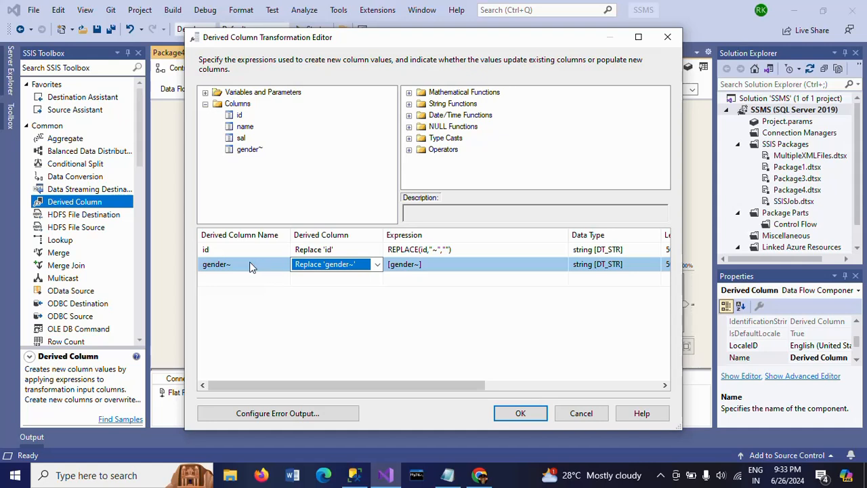
{"action": "left_click", "coordinate": [249, 265]}
{"action": "key", "text": "BackSpace"}
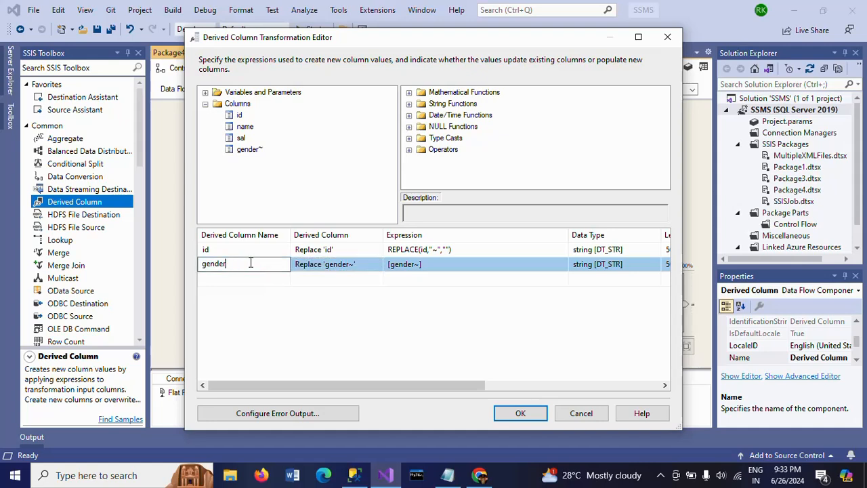
Set the gender column's expression to REPLACE(gender,"~","") and confirm the Derived Column transformation.
{"action": "left_click", "coordinate": [443, 266]}
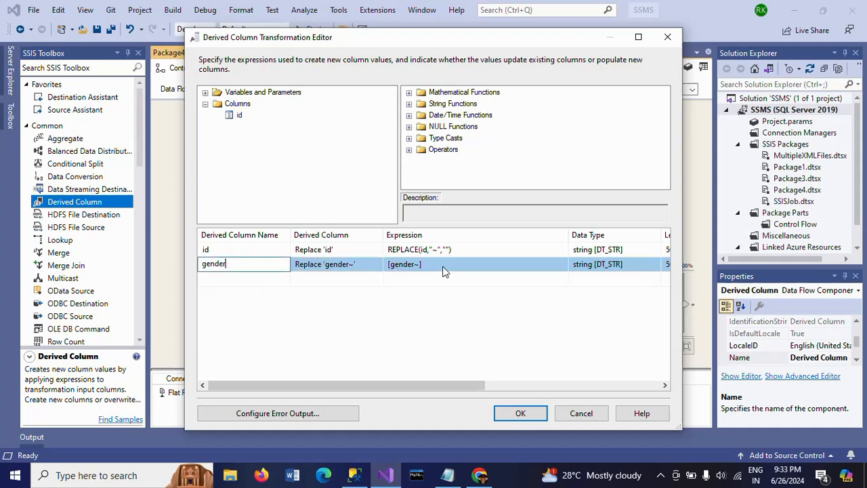
{"action": "left_click", "coordinate": [389, 269]}
{"action": "type", "text": "REPLACE"}
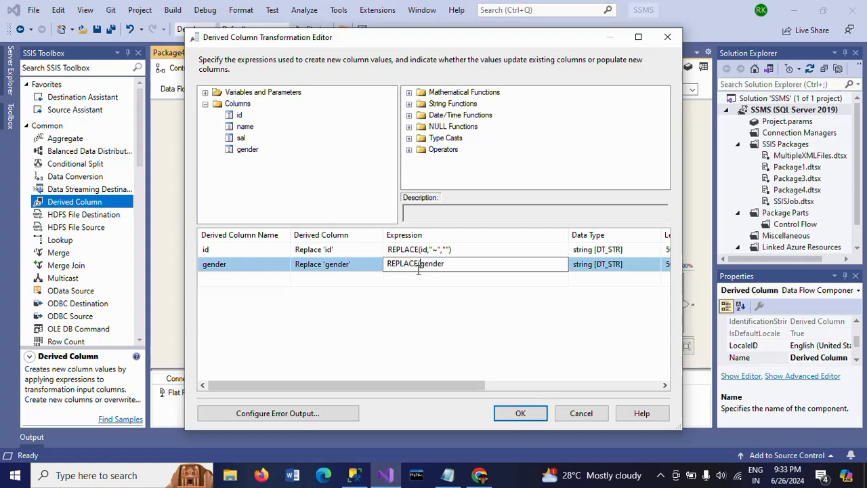
{"action": "type", "text": "("}
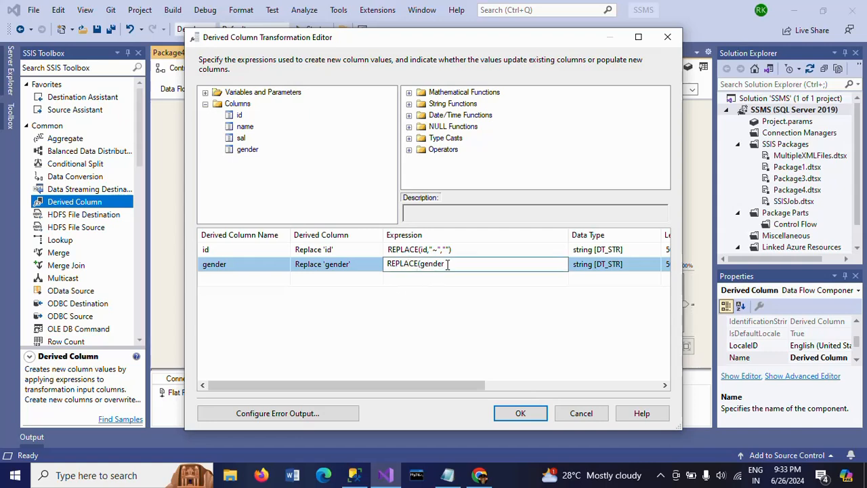
{"action": "left_click", "coordinate": [447, 265]}
{"action": "type", "text": ","}
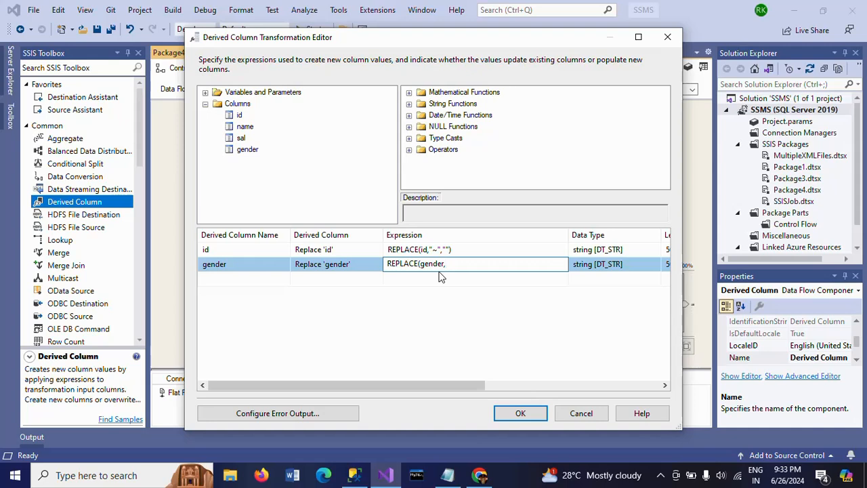
{"action": "type", "text": "\"~\","}
{"action": "type", "text": "\"\""}
{"action": "left_click", "coordinate": [411, 252]}
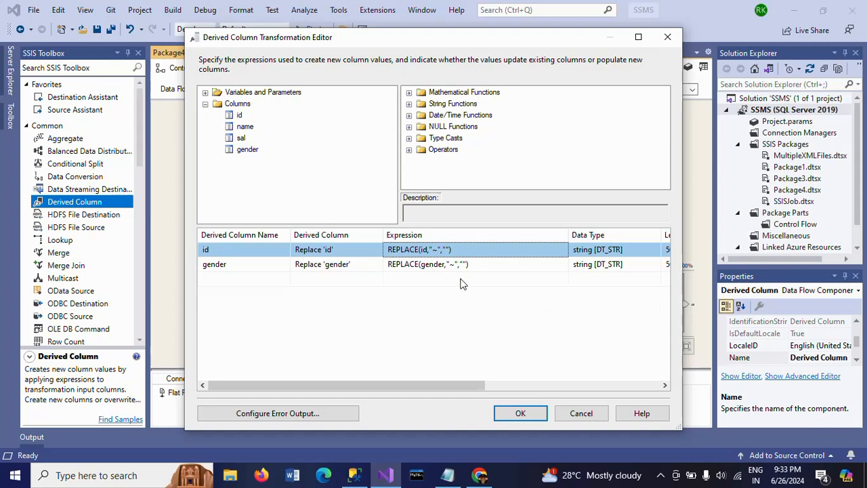
{"action": "left_click", "coordinate": [515, 414]}
Add an OLE DB Destination below the Derived Column transformation and connect the transformation's output to it.
{"action": "left_click", "coordinate": [658, 266]}
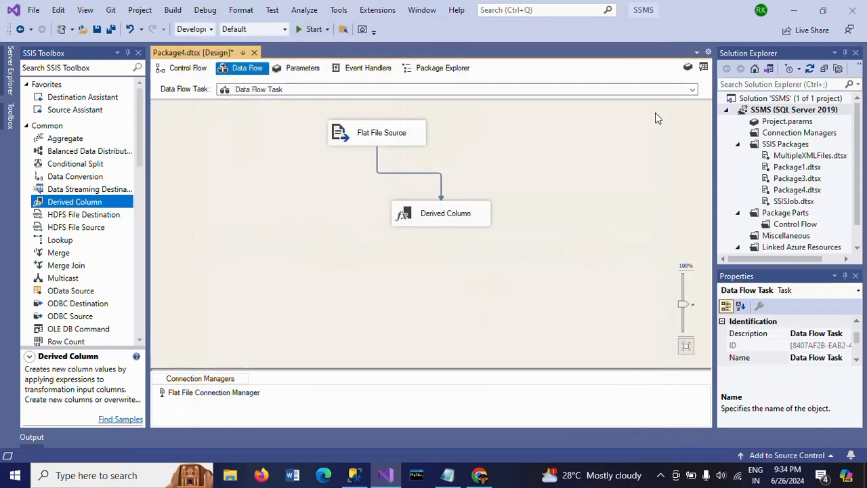
{"action": "scroll", "coordinate": [140, 280], "scroll_direction": "down", "scroll_amount": 10}
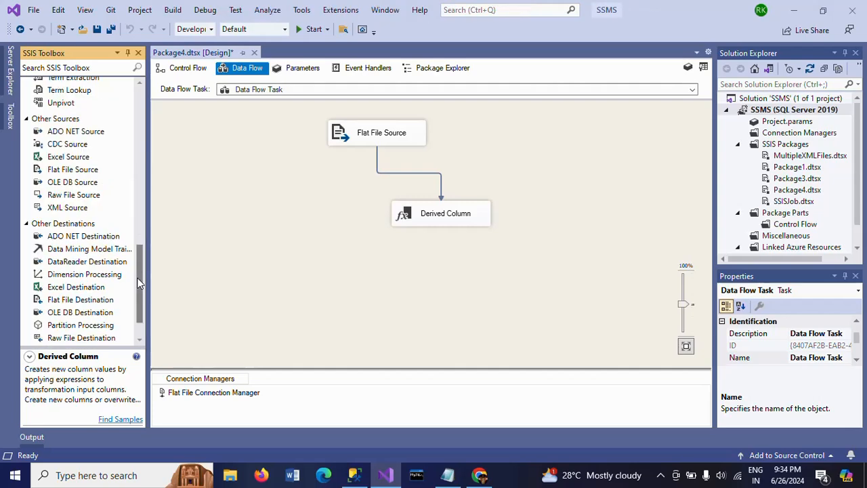
{"action": "double_click", "coordinate": [80, 313]}
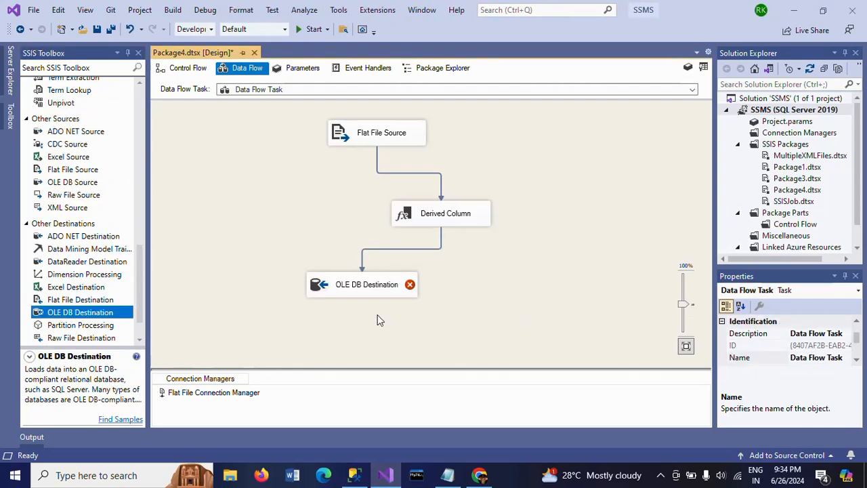
Give the OLE DB Destination a new connection manager based on the ADMIN.Sample_Database data connection.
{"action": "double_click", "coordinate": [349, 287]}
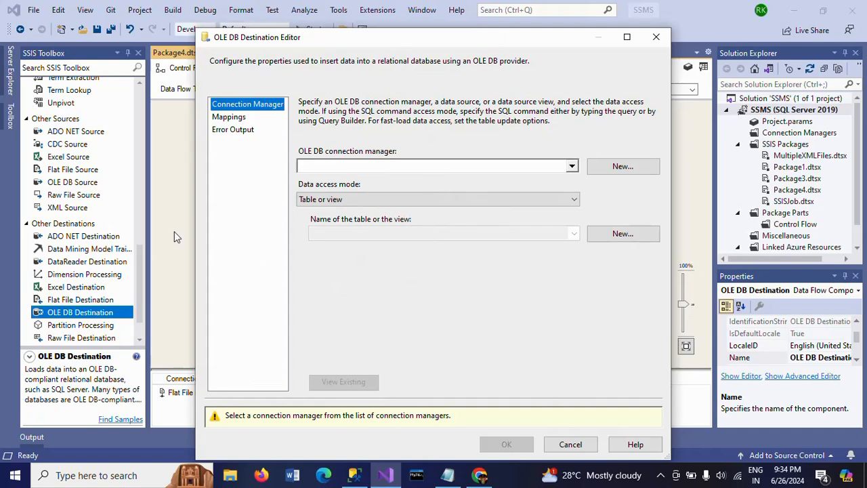
{"action": "left_click", "coordinate": [618, 173]}
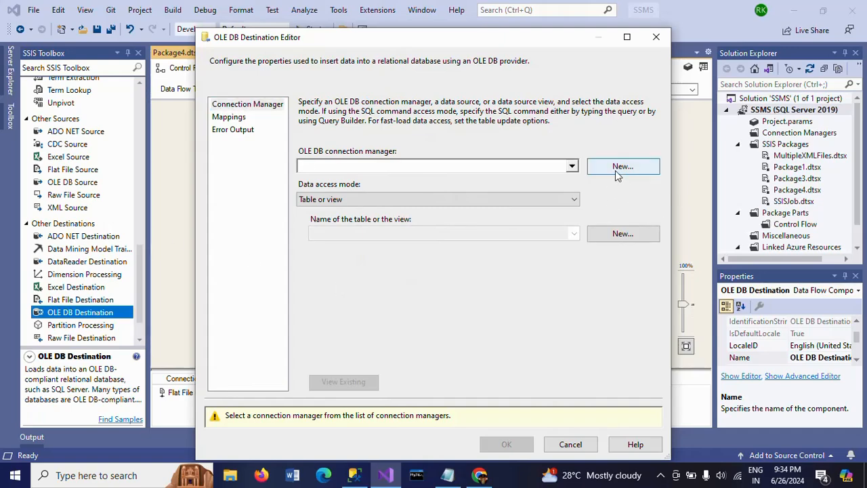
{"action": "left_click", "coordinate": [353, 477]}
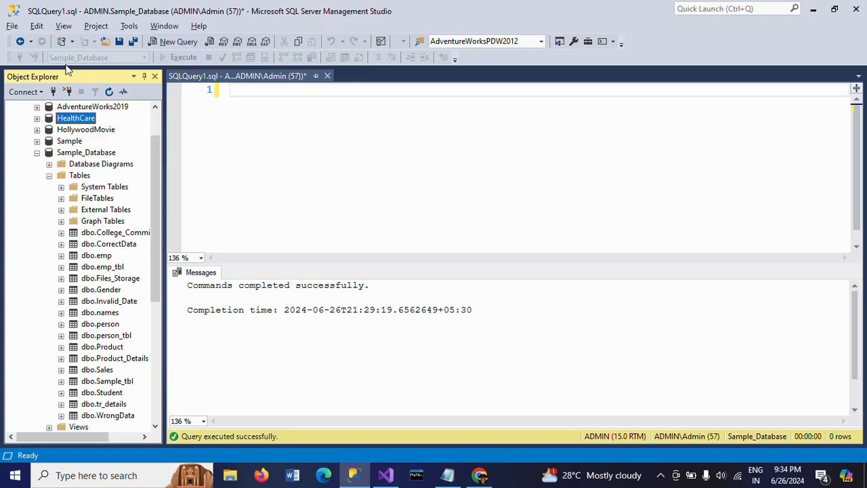
{"action": "key", "text": "alt+Tab"}
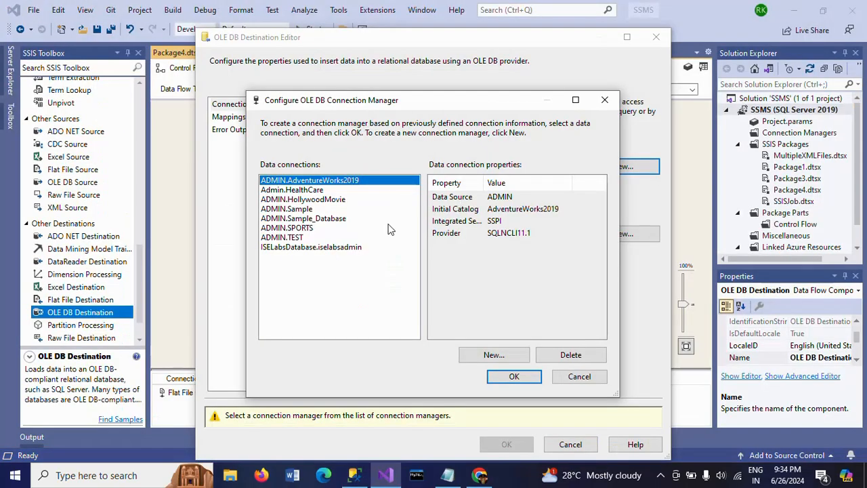
{"action": "left_click", "coordinate": [323, 219]}
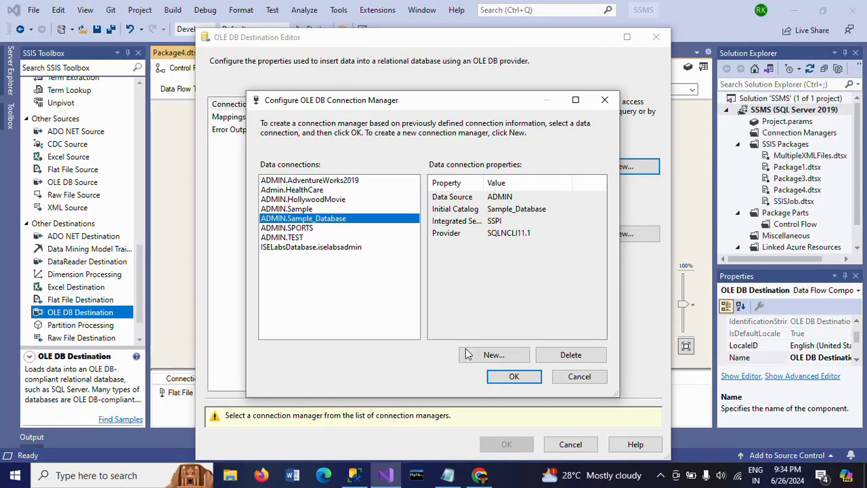
{"action": "left_click", "coordinate": [506, 377]}
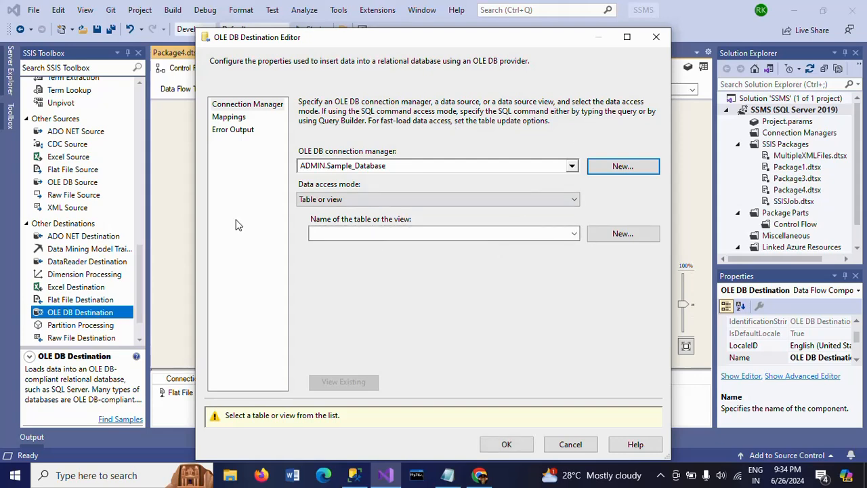
Create a new destination table named Emp, and accept the column mappings for id, name, sal and gender.
{"action": "left_click", "coordinate": [624, 234]}
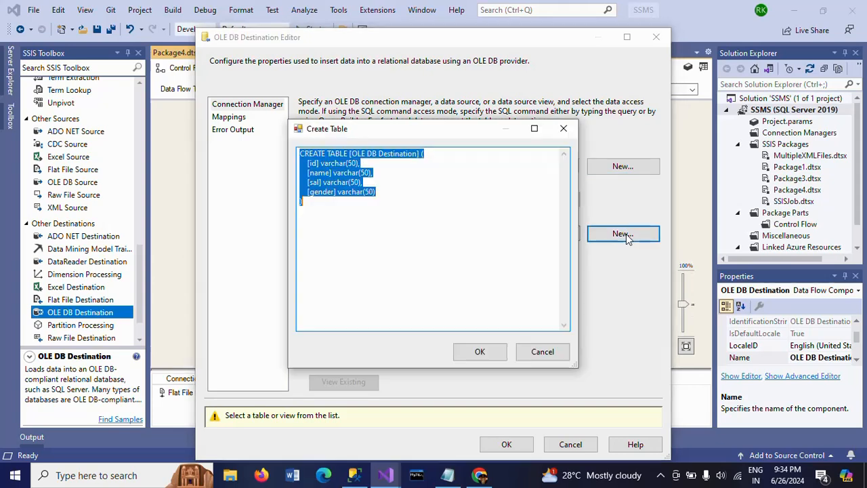
{"action": "left_click", "coordinate": [352, 154]}
{"action": "left_click", "coordinate": [418, 157], "text": "shift"}
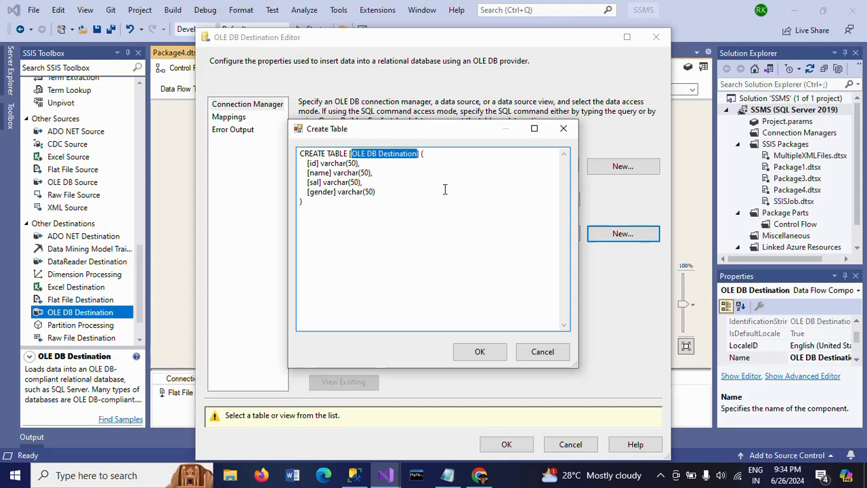
{"action": "type", "text": "Emp"}
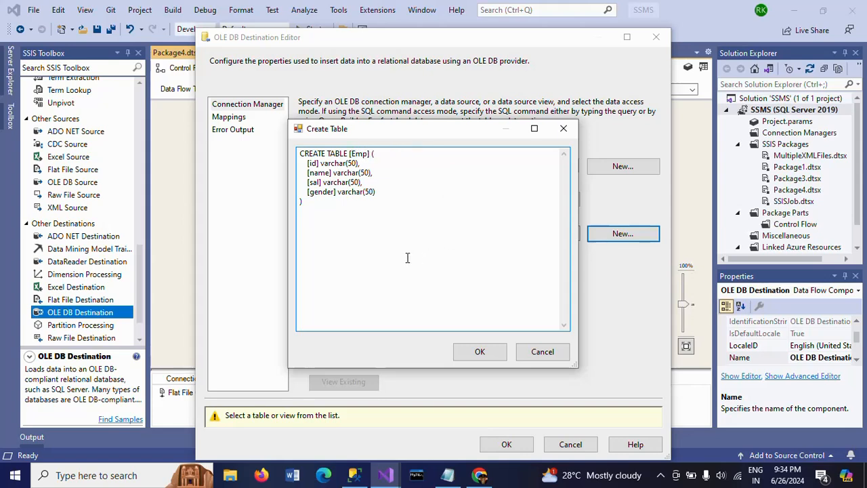
{"action": "left_click", "coordinate": [482, 357]}
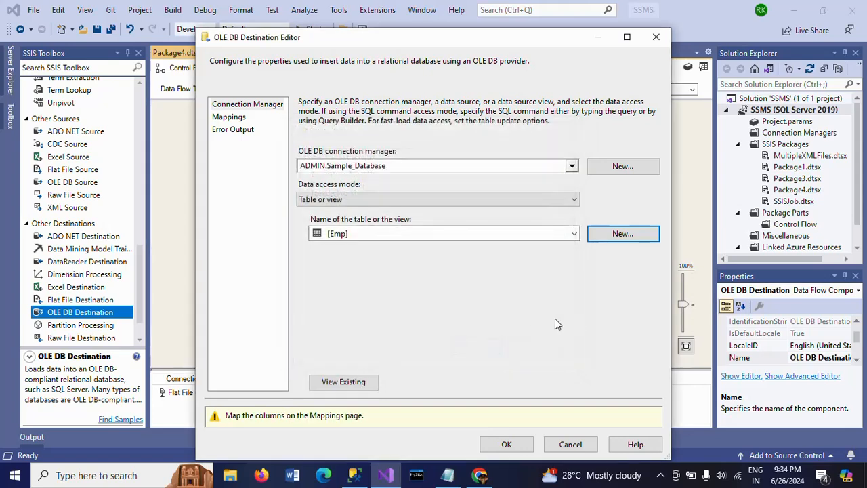
{"action": "left_click", "coordinate": [229, 118]}
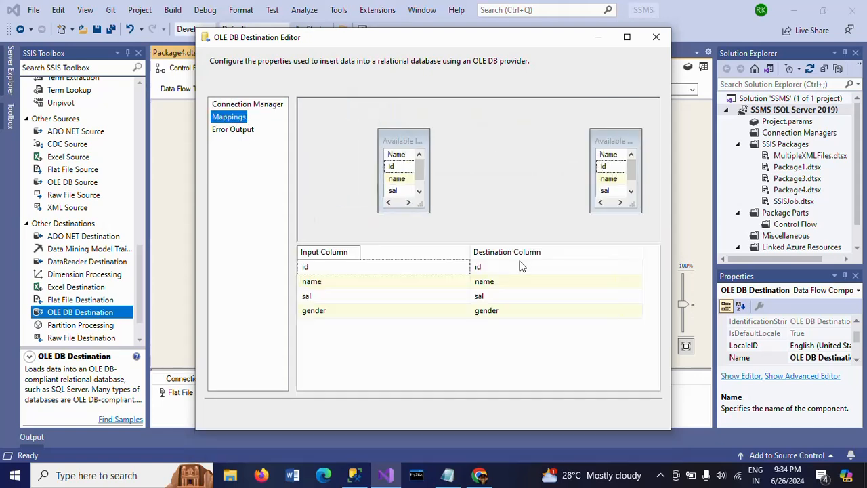
{"action": "left_click", "coordinate": [501, 413]}
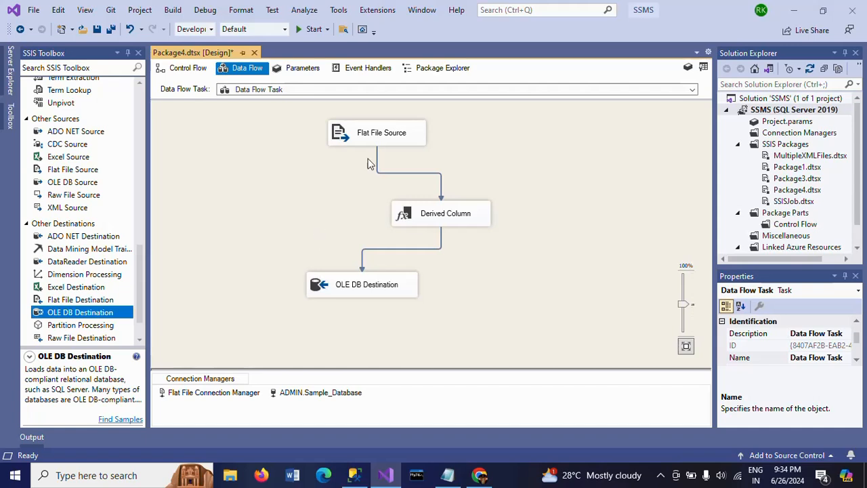
Move the Flat File Source slightly to the left on the data flow canvas and deselect it.
{"action": "left_click", "coordinate": [360, 144]}
{"action": "left_click_drag", "start_coordinate": [360, 147], "coordinate": [344, 148]}
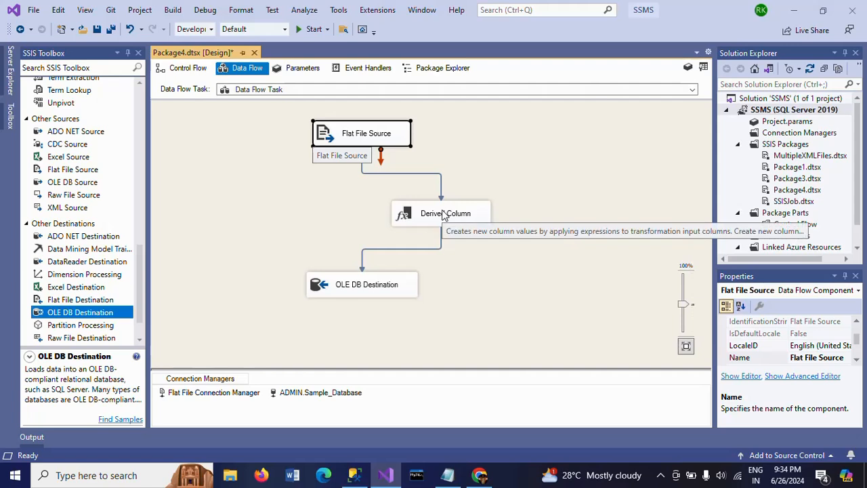
{"action": "left_click", "coordinate": [237, 203]}
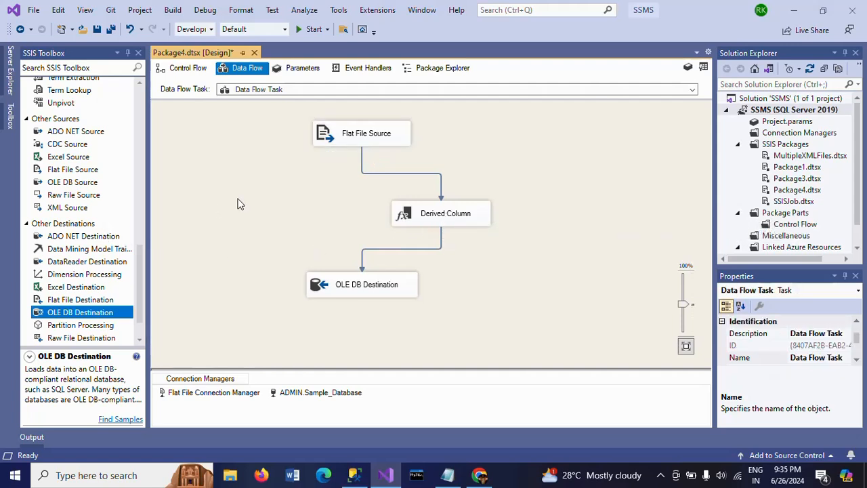
Switch to SQL Server Management Studio and run the query select * from emp against Sample_Database.
{"action": "left_click", "coordinate": [355, 477]}
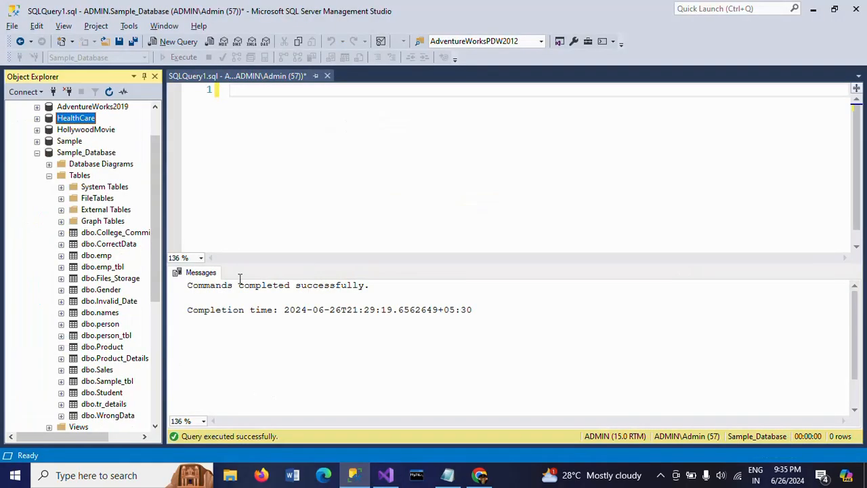
{"action": "left_click", "coordinate": [336, 163]}
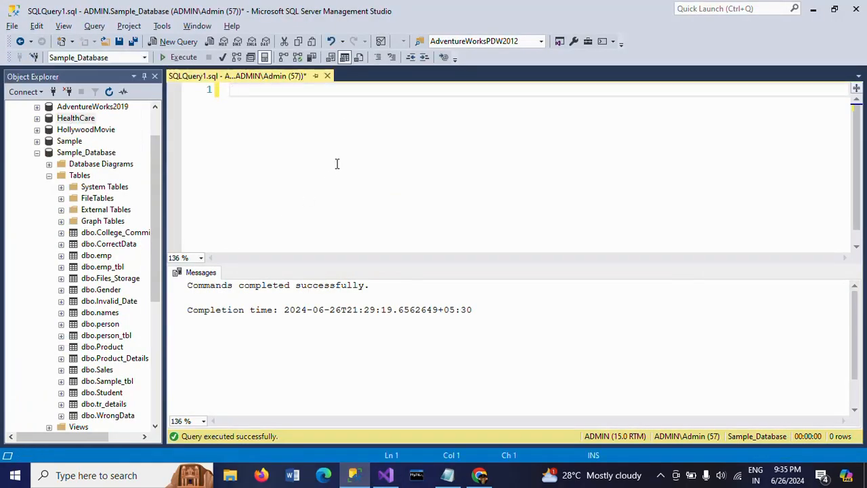
{"action": "type", "text": "select * "}
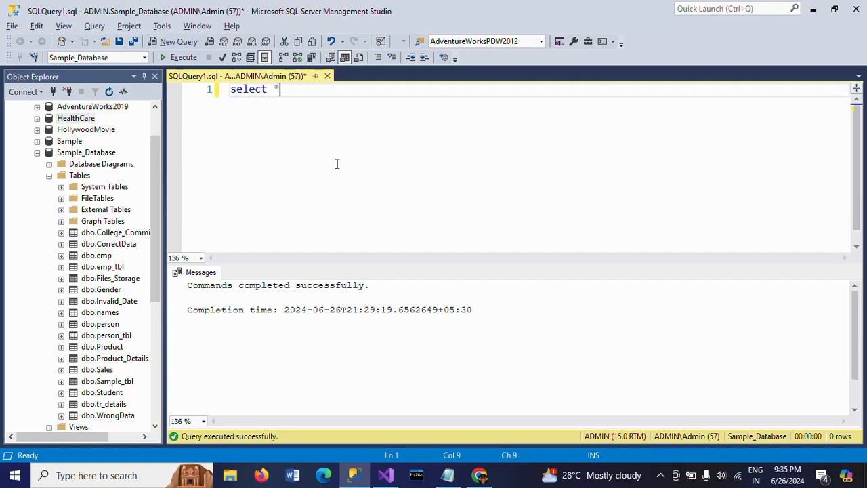
{"action": "type", "text": "from emp"}
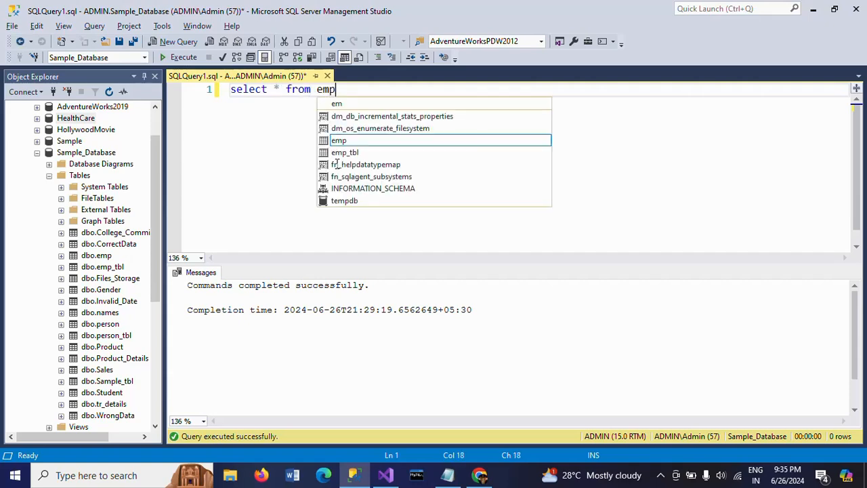
{"action": "key", "text": "F5"}
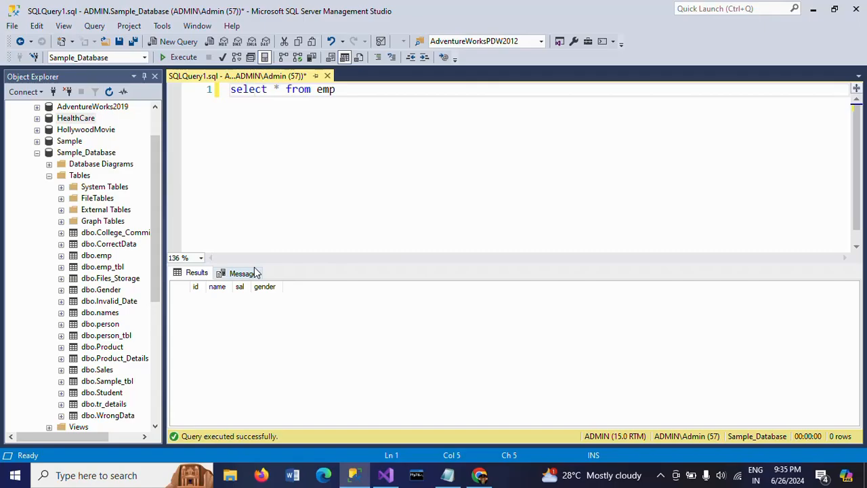
Open Emp.txt from the desktop, examine its delimiters and source rows, and close it.
{"action": "key", "text": "alt+Tab"}
{"action": "key", "text": "alt+Tab"}
{"action": "key", "text": "super+d"}
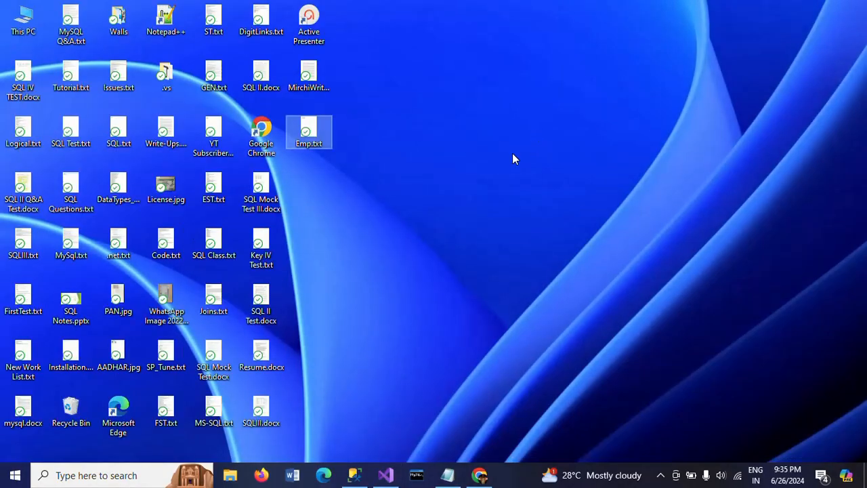
{"action": "double_click", "coordinate": [306, 134]}
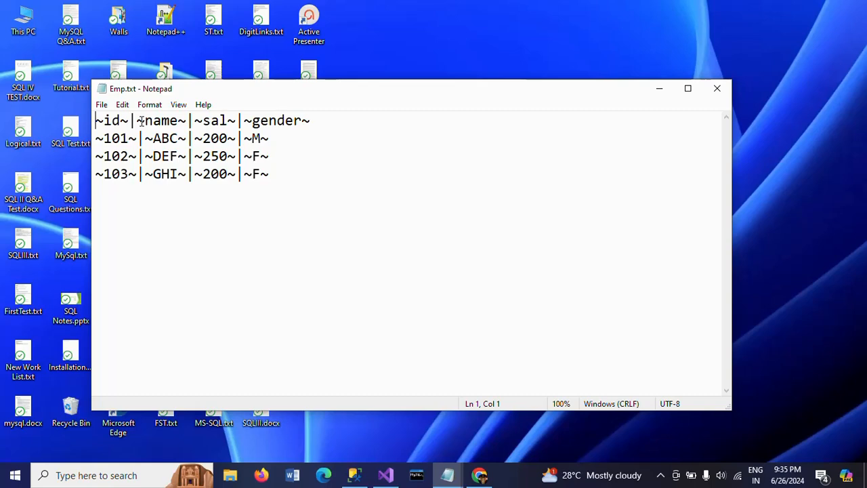
{"action": "left_click", "coordinate": [717, 88]}
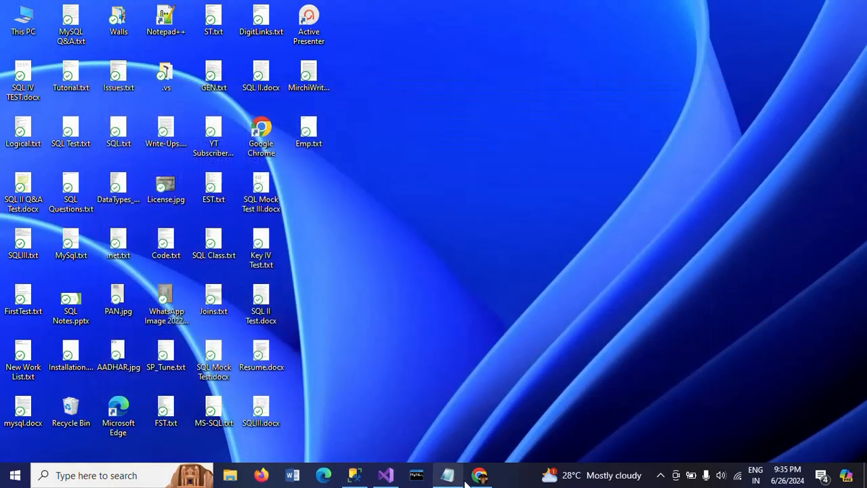
Switch to Visual Studio, execute Package4.dtsx to load the rows into the Emp table, and stop debugging.
{"action": "left_click", "coordinate": [386, 475]}
{"action": "key", "text": "F5"}
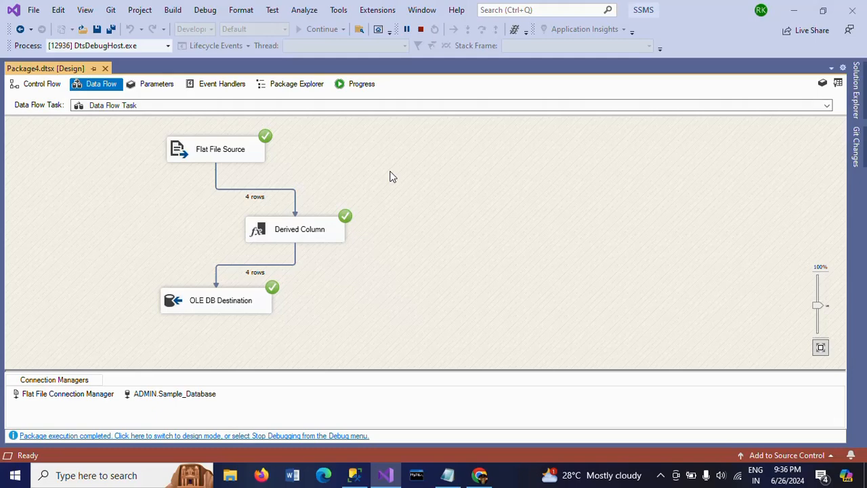
{"action": "left_click", "coordinate": [420, 30]}
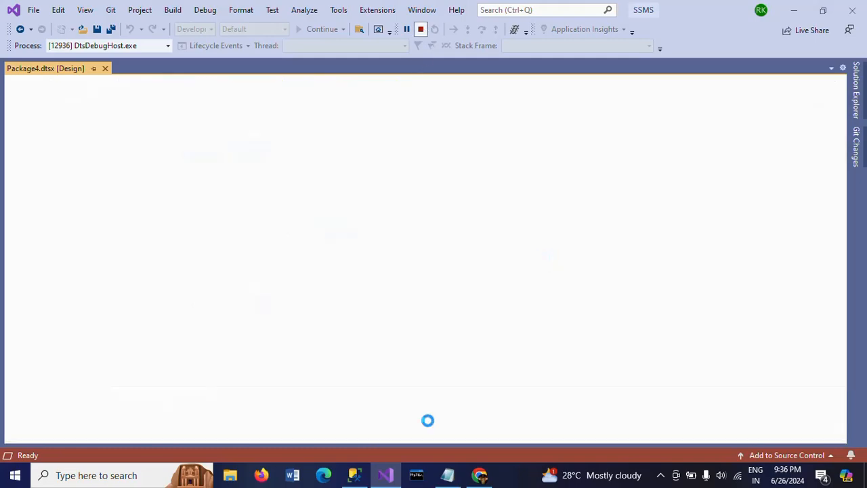
Switch to SQL Server Management Studio and rerun select * from emp to check the loaded rows.
{"action": "left_click", "coordinate": [354, 477]}
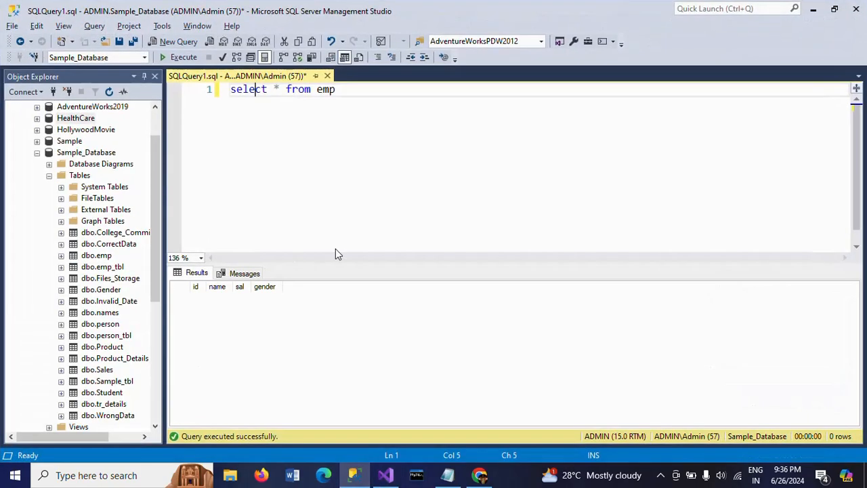
{"action": "left_click", "coordinate": [380, 195]}
{"action": "left_click", "coordinate": [177, 57]}
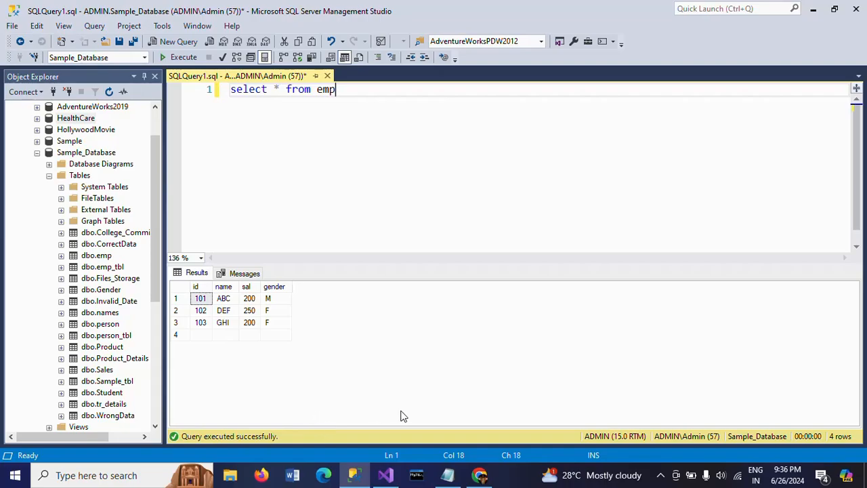
Open Emp.txt from the desktop, compare its rows with the emp query results, close the file, and return to the data flow in Visual Studio.
{"action": "key", "text": "super+d"}
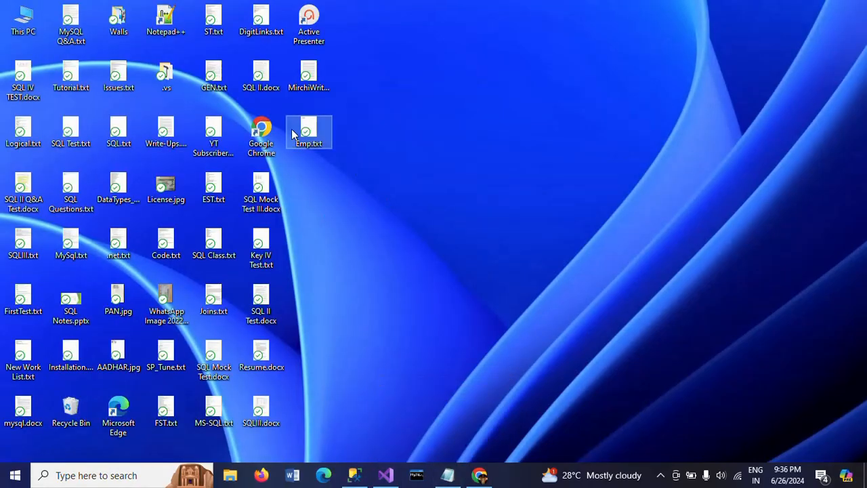
{"action": "double_click", "coordinate": [306, 135]}
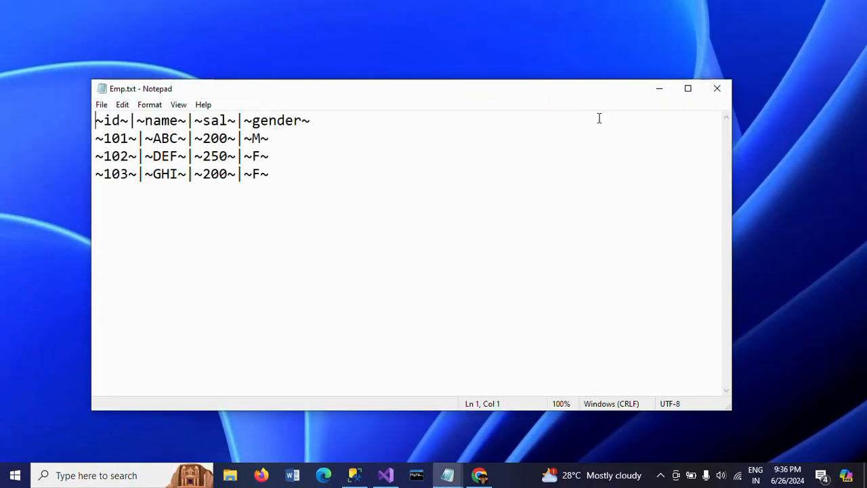
{"action": "left_click", "coordinate": [386, 475]}
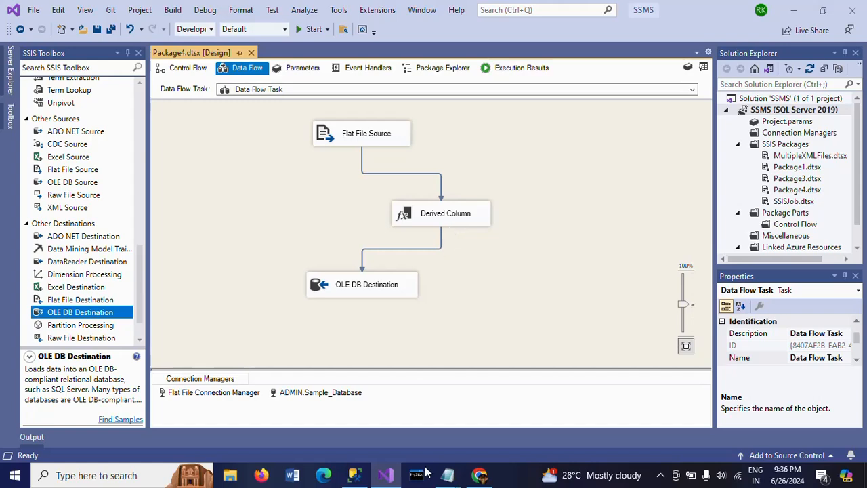
{"action": "mouse_move", "coordinate": [444, 479]}
{"action": "left_click", "coordinate": [515, 424]}
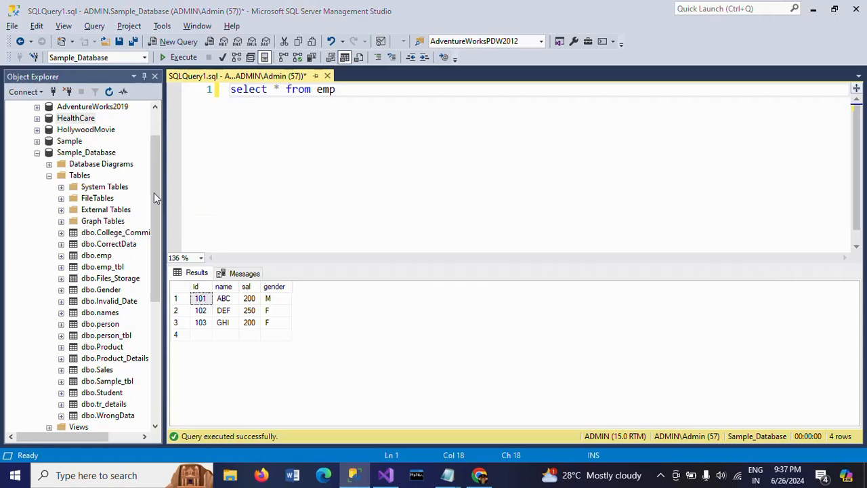
{"action": "key", "text": "alt+Tab"}
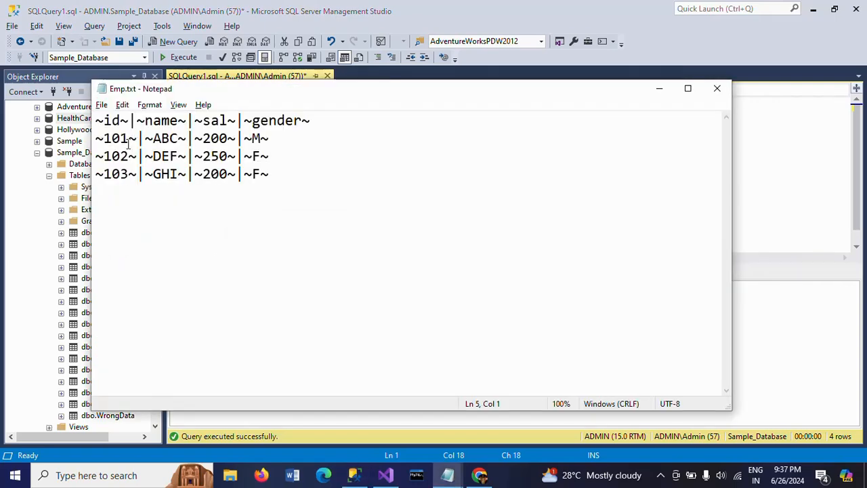
{"action": "key", "text": "alt+Tab"}
{"action": "key", "text": "alt+Tab"}
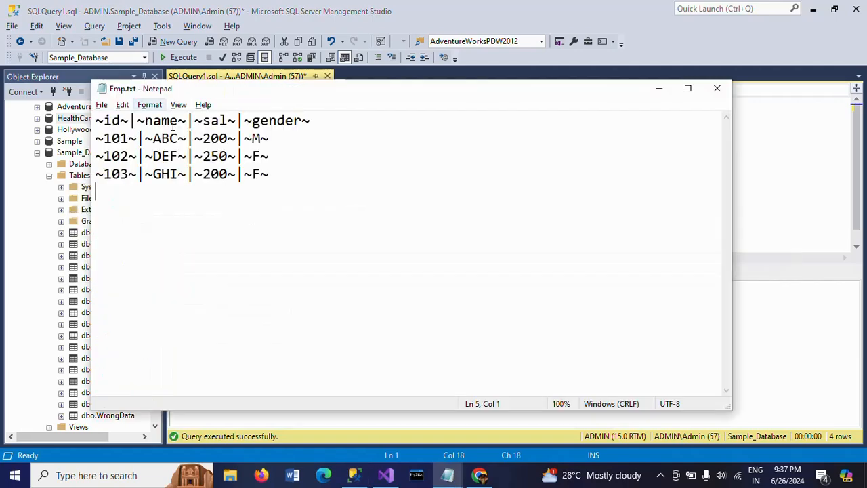
{"action": "key", "text": "alt+Tab"}
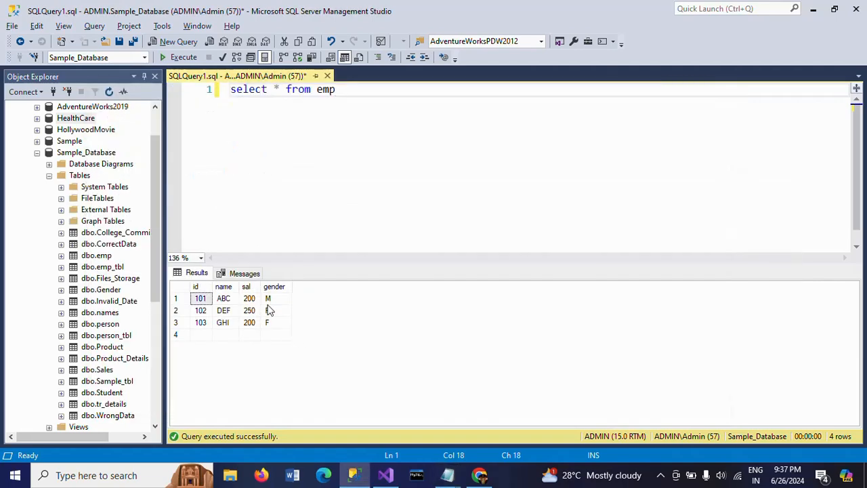
{"action": "key", "text": "alt+Tab"}
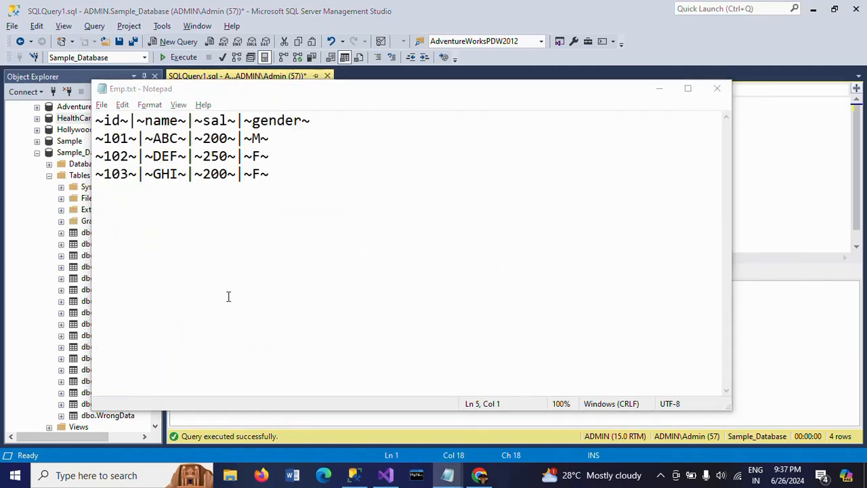
{"action": "key", "text": "alt+Tab"}
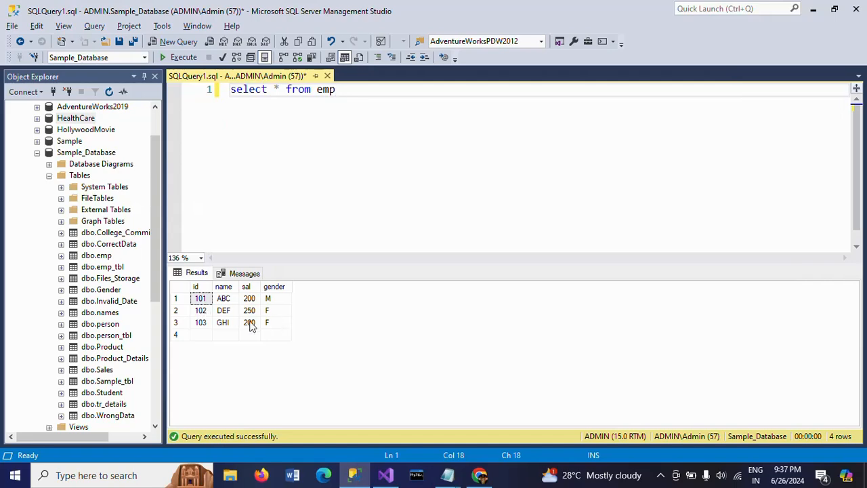
{"action": "key", "text": "alt+Tab"}
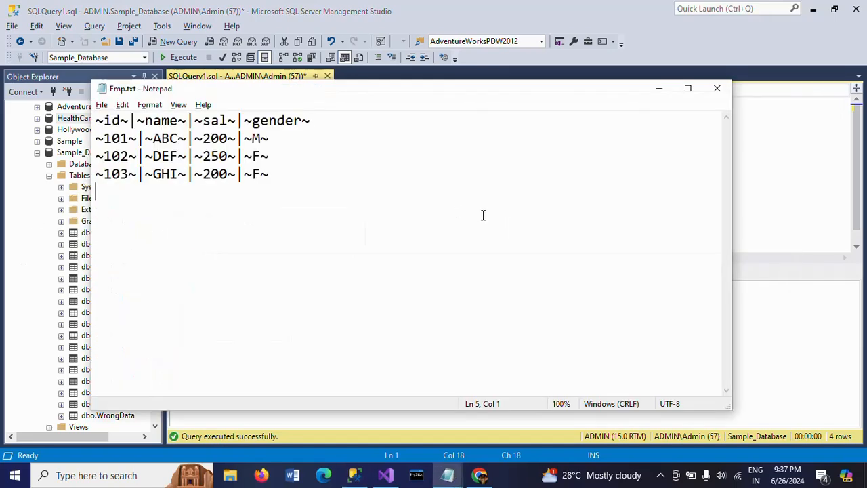
{"action": "left_click", "coordinate": [722, 92]}
{"action": "key", "text": "alt+Tab"}
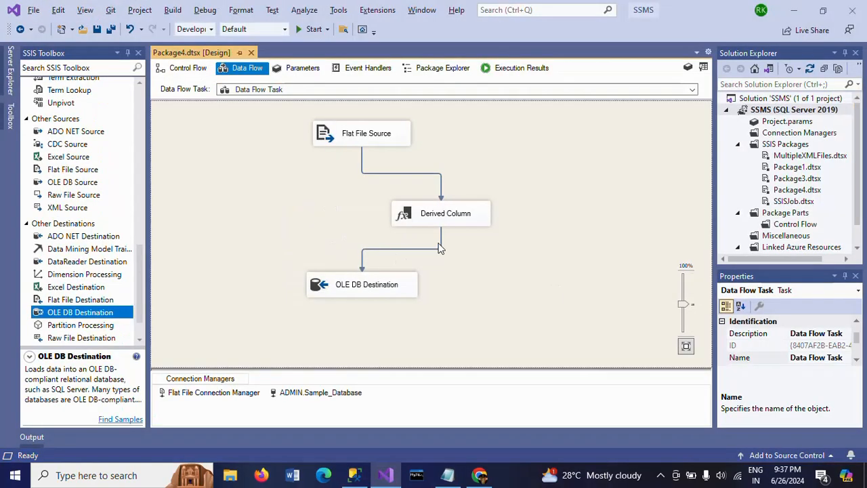